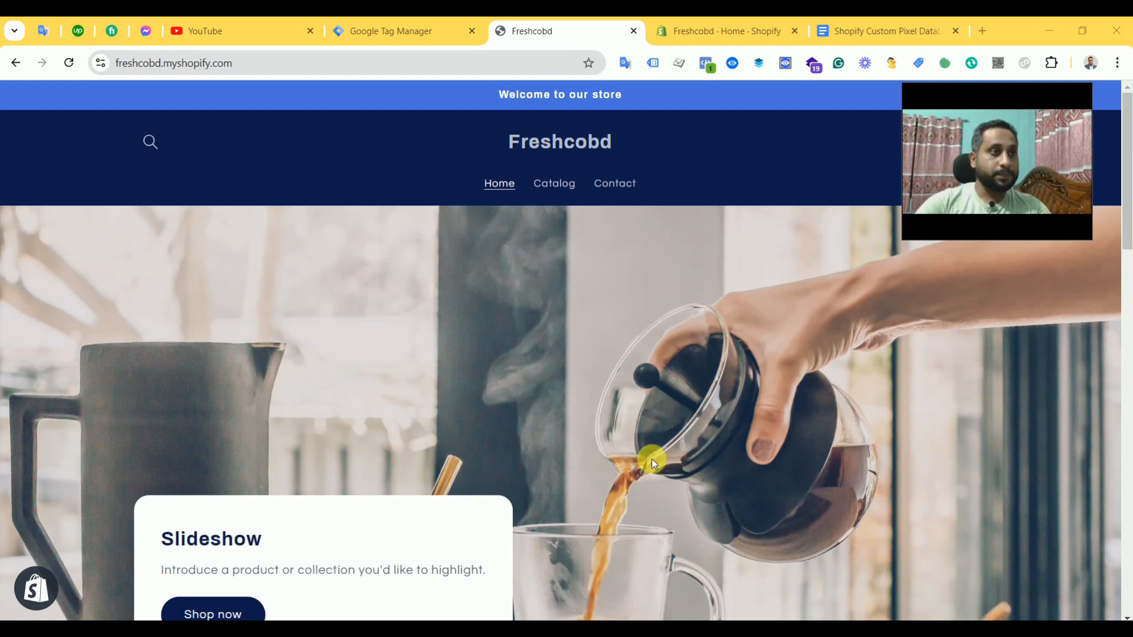
# Look through the Freshcobd storefront home page down to its featured products.
pyautogui.scroll(-4, 522, 469)
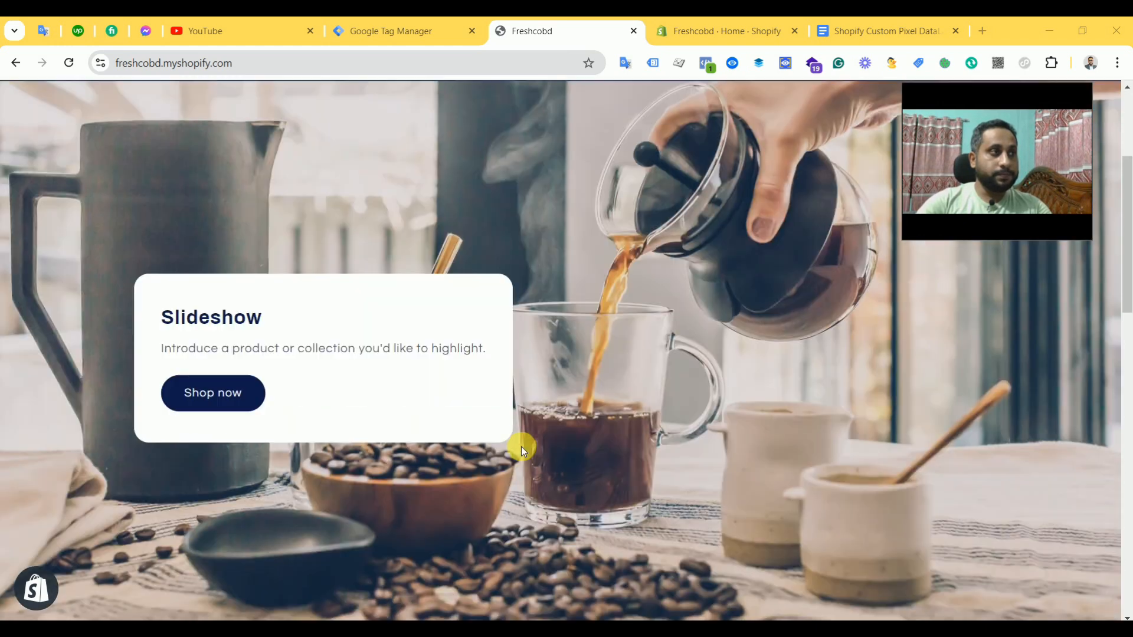
pyautogui.scroll(-6, 612, 394)
pyautogui.scroll(-6, 612, 394)
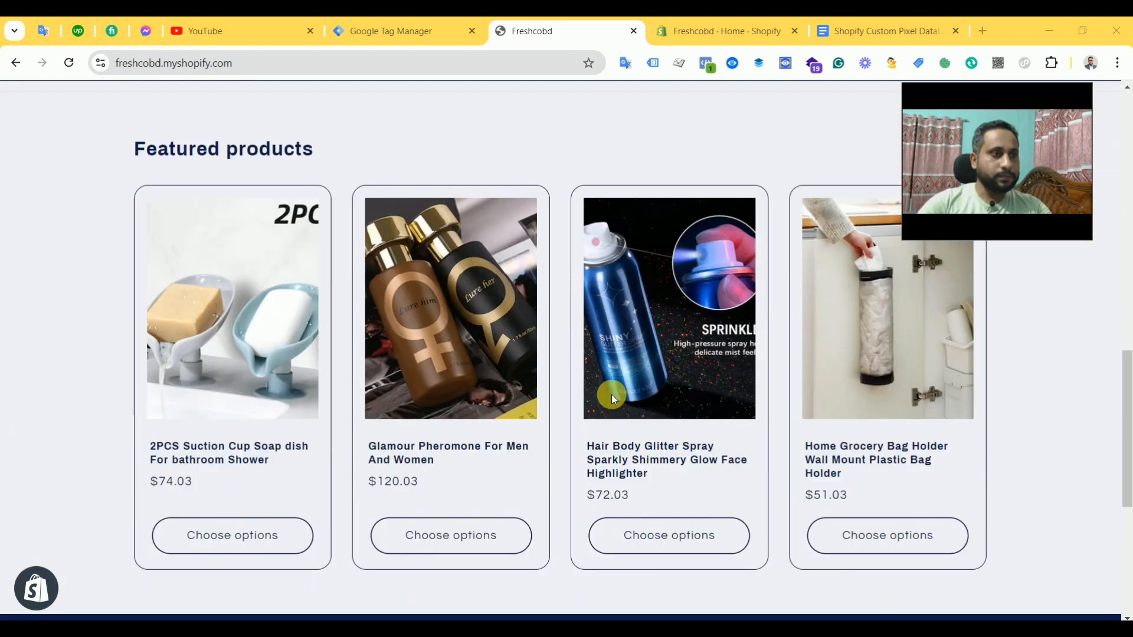
pyautogui.scroll(15, 611, 395)
pyautogui.scroll(1, 611, 394)
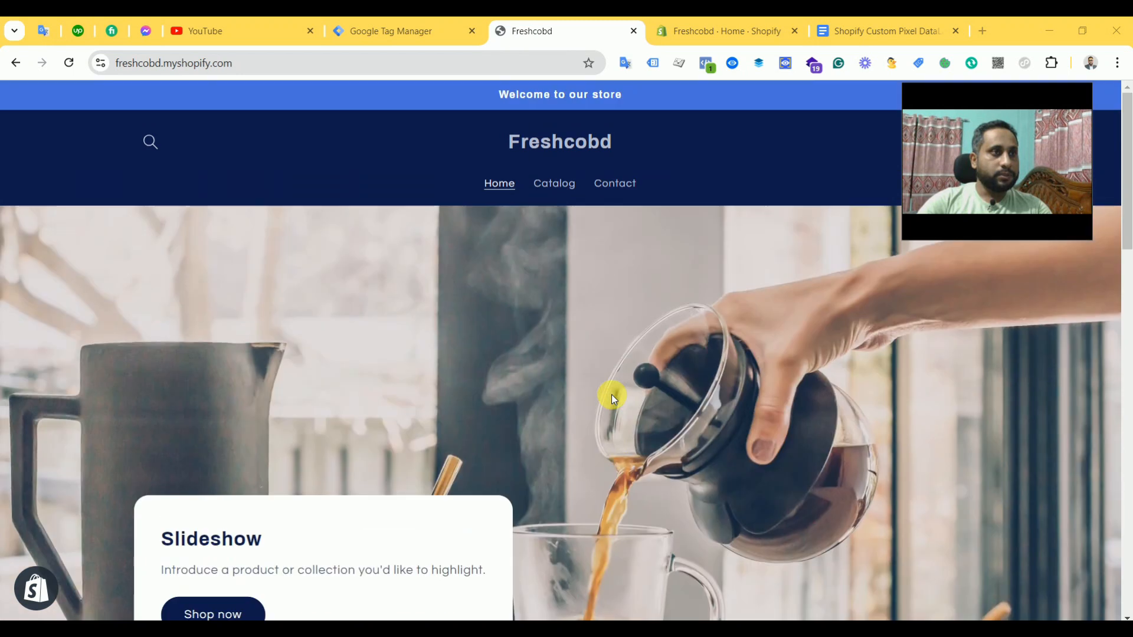
# In the Shopify admin, open the store's checkout settings and examine the section on order status page additional scripts.
pyautogui.click(725, 30)
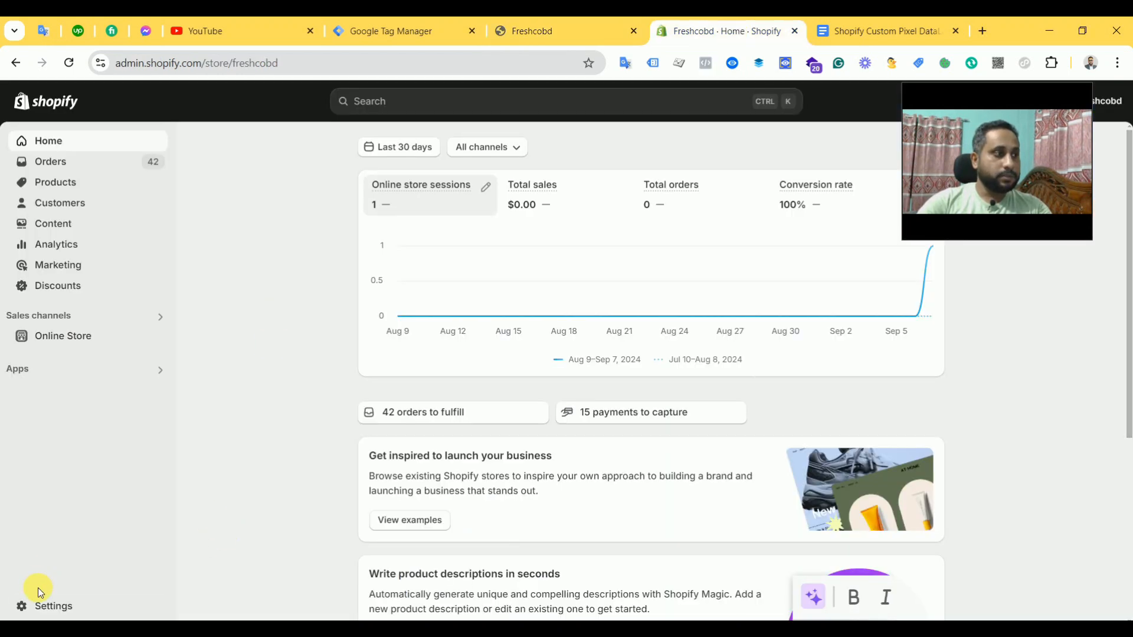
pyautogui.click(44, 605)
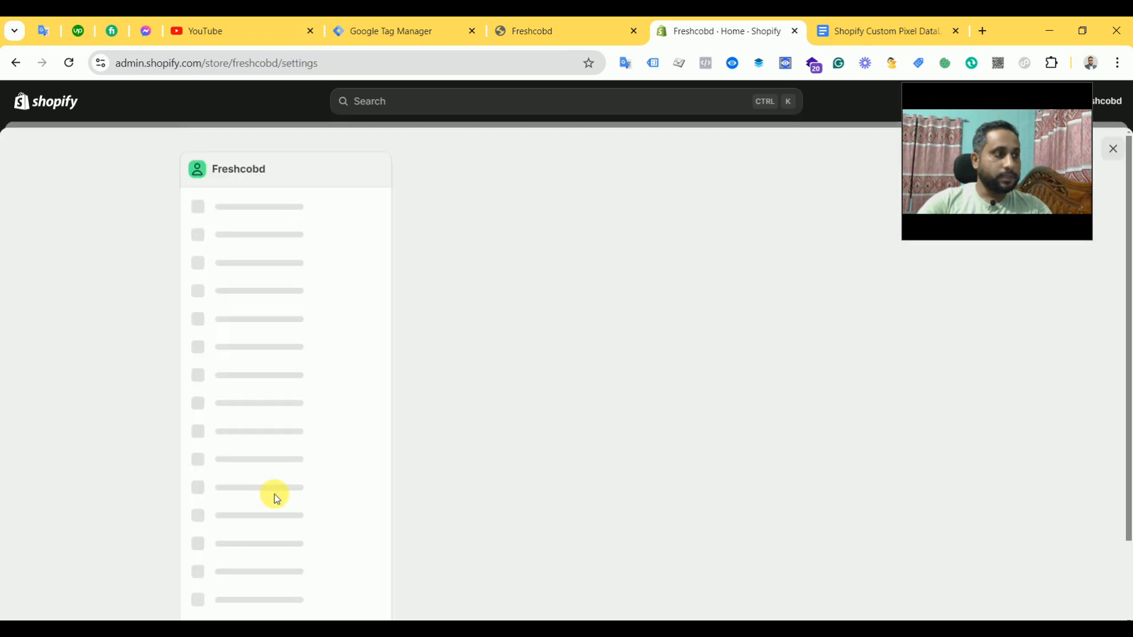
pyautogui.click(228, 335)
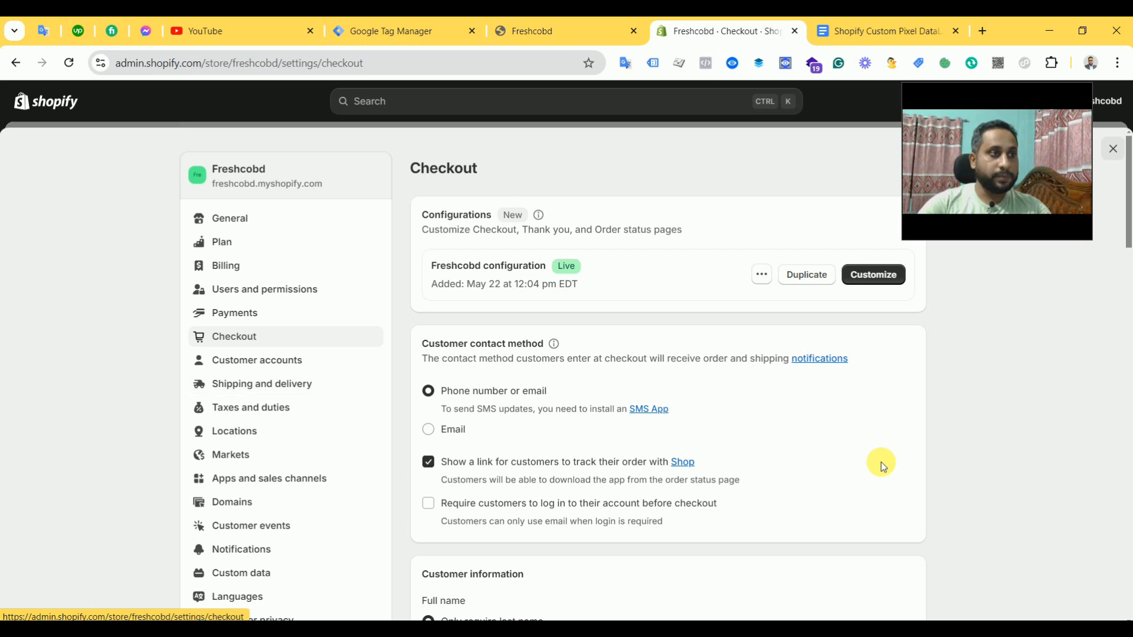
pyautogui.scroll(-15, 880, 463)
pyautogui.scroll(-10, 879, 469)
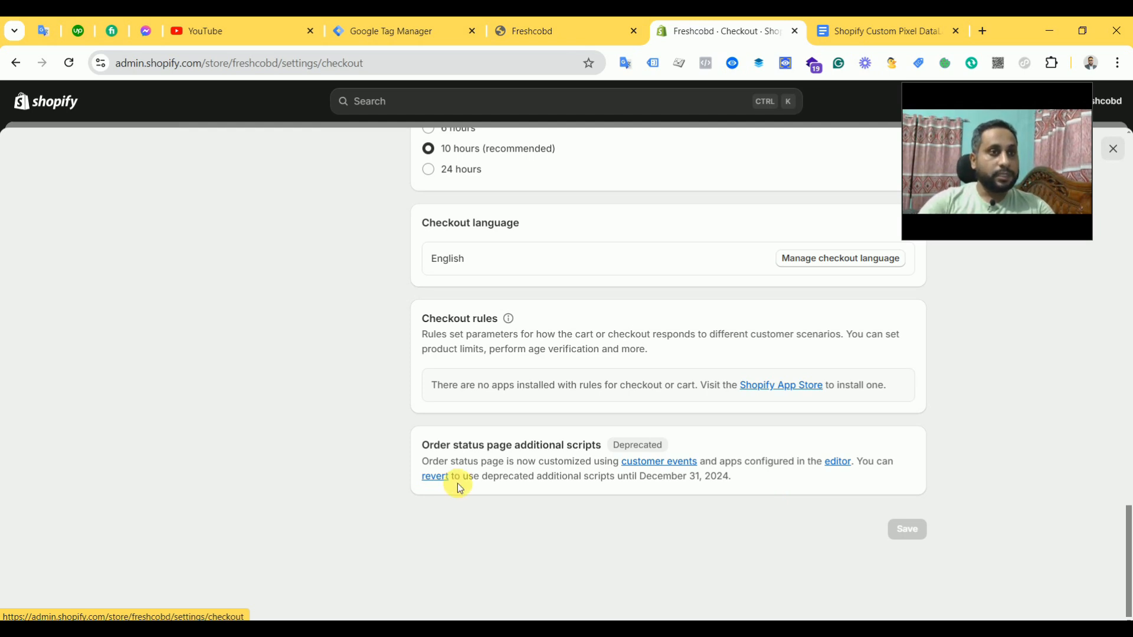
pyautogui.scroll(6, 217, 444)
pyautogui.scroll(4, 217, 448)
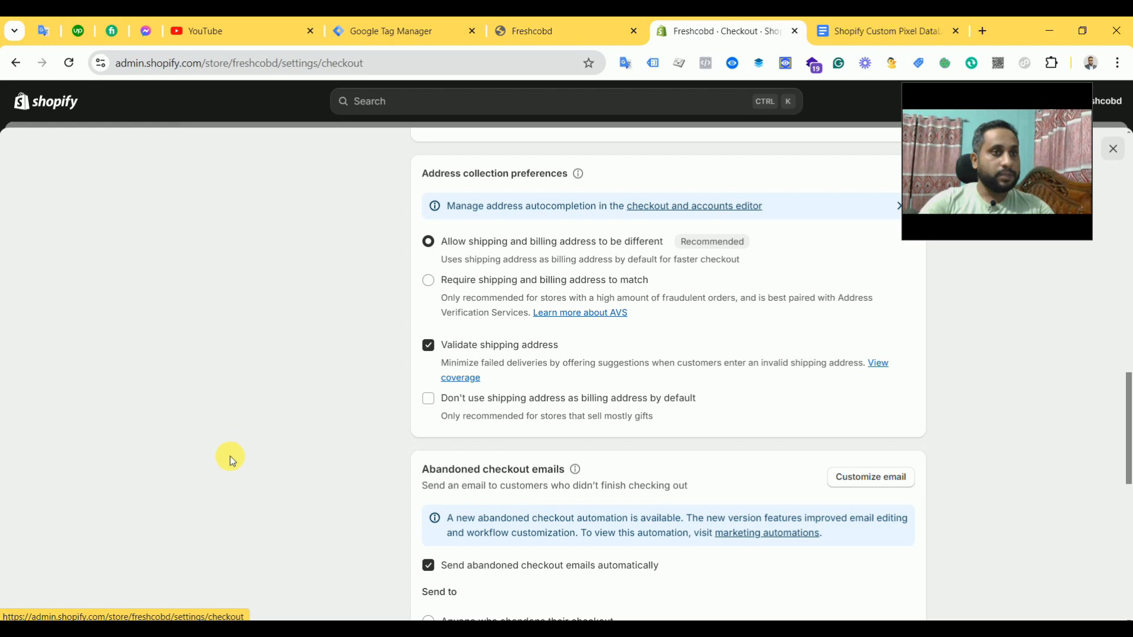
pyautogui.scroll(15, 230, 456)
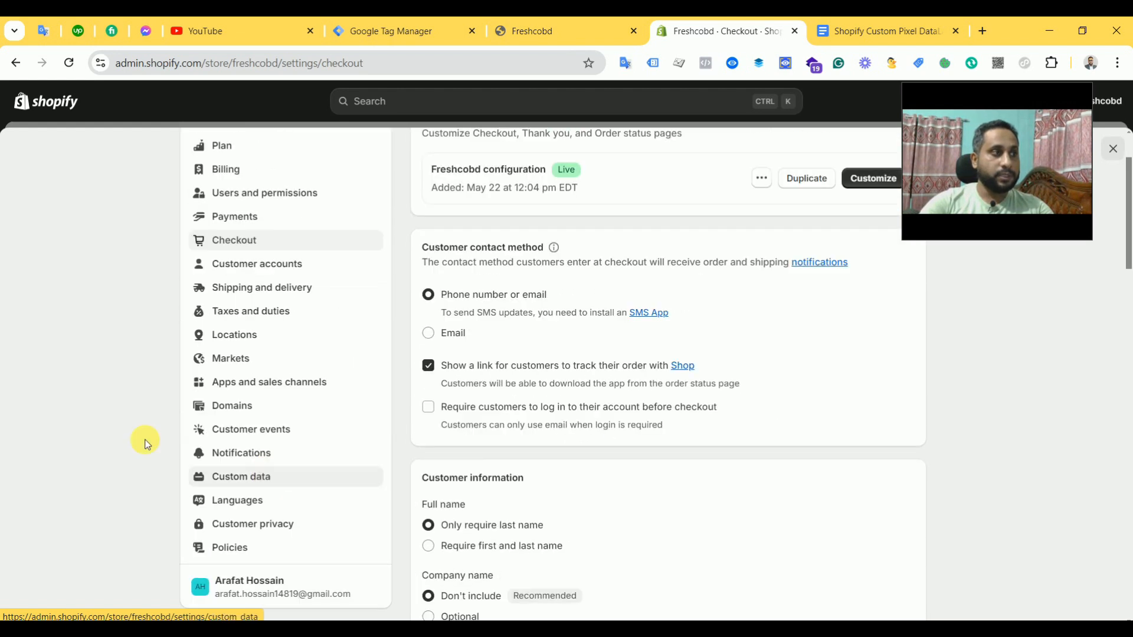
# Delete the existing DataLayer custom pixel from the store's customer events settings.
pyautogui.click(257, 429)
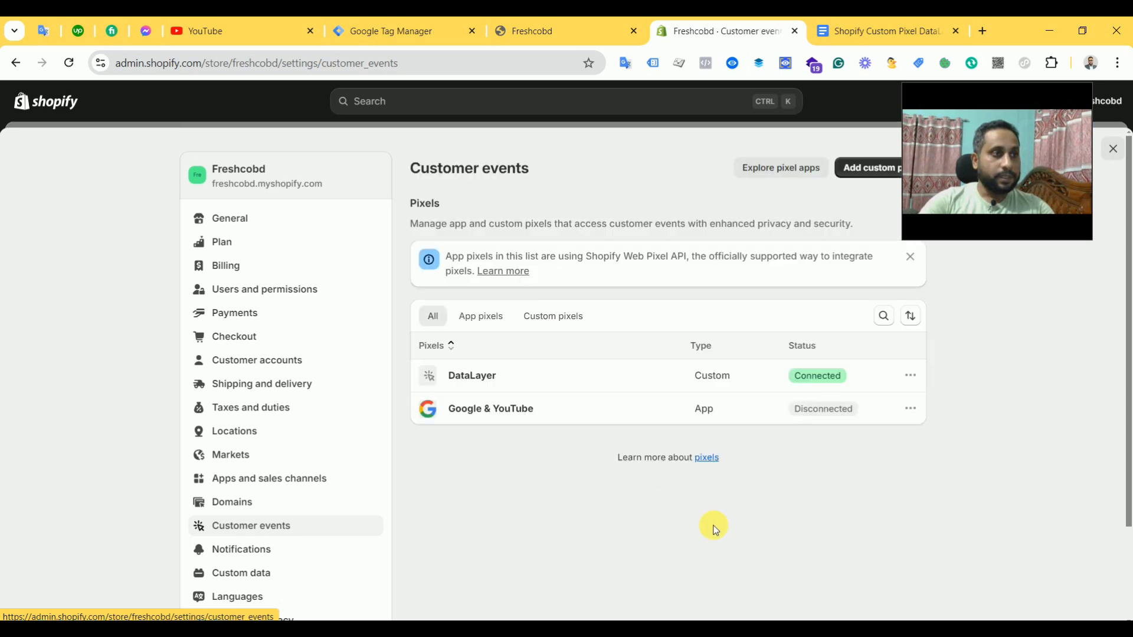
pyautogui.click(914, 381)
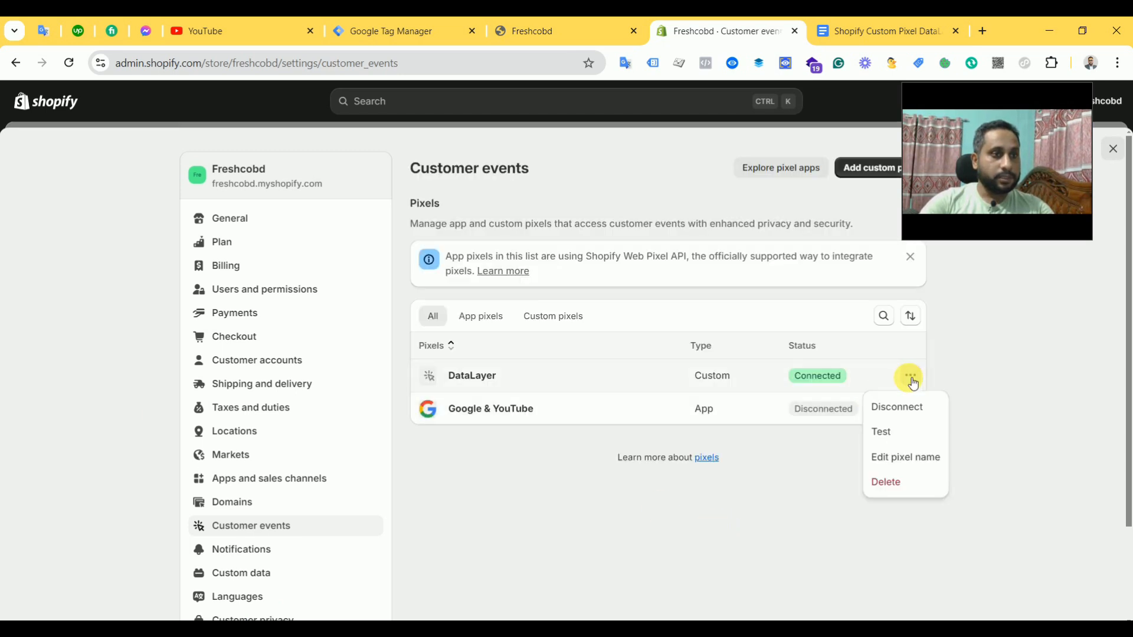
pyautogui.click(899, 484)
pyautogui.click(770, 436)
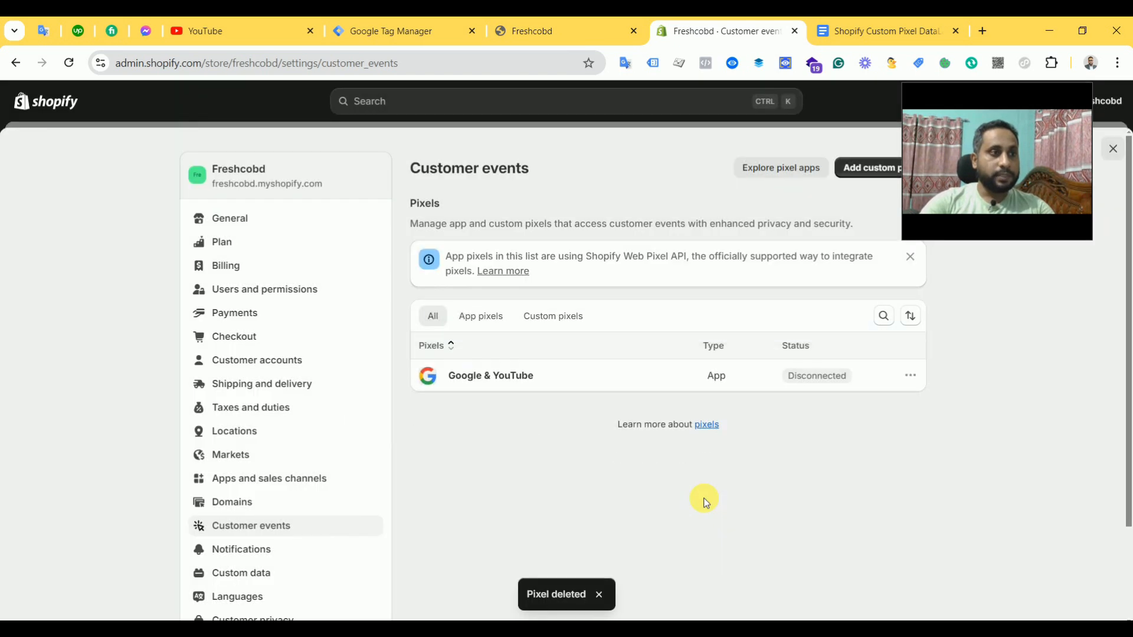
# Add a custom pixel named "Shopify DataLayer" to the customer events.
pyautogui.moveTo(1021, 192); pyautogui.dragTo(1038, 191)
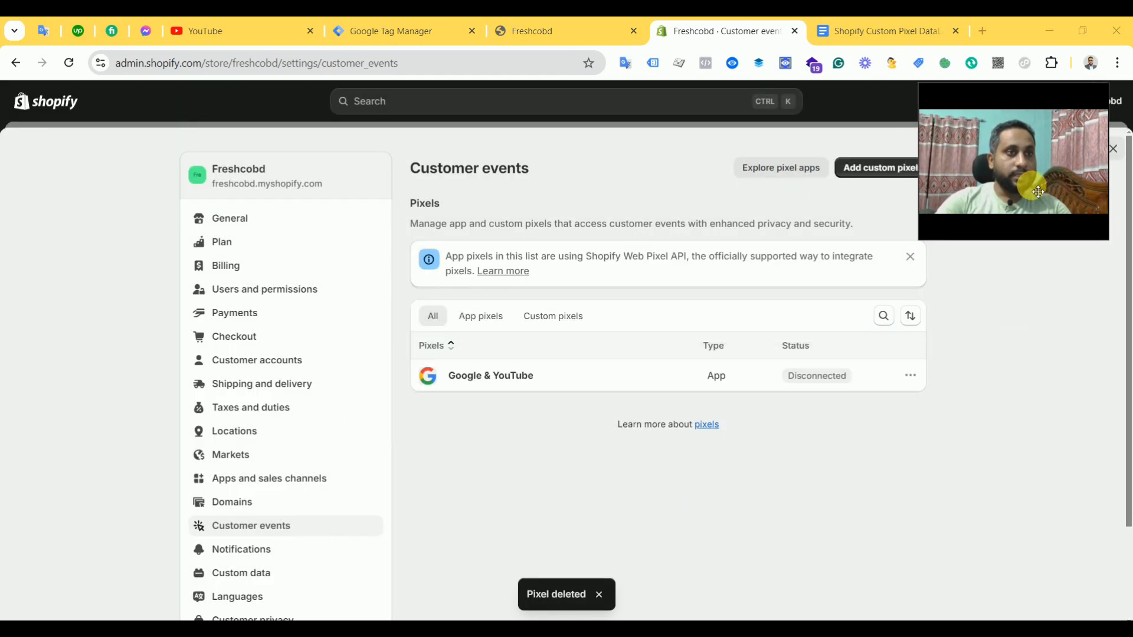
pyautogui.click(862, 167)
pyautogui.click(520, 357)
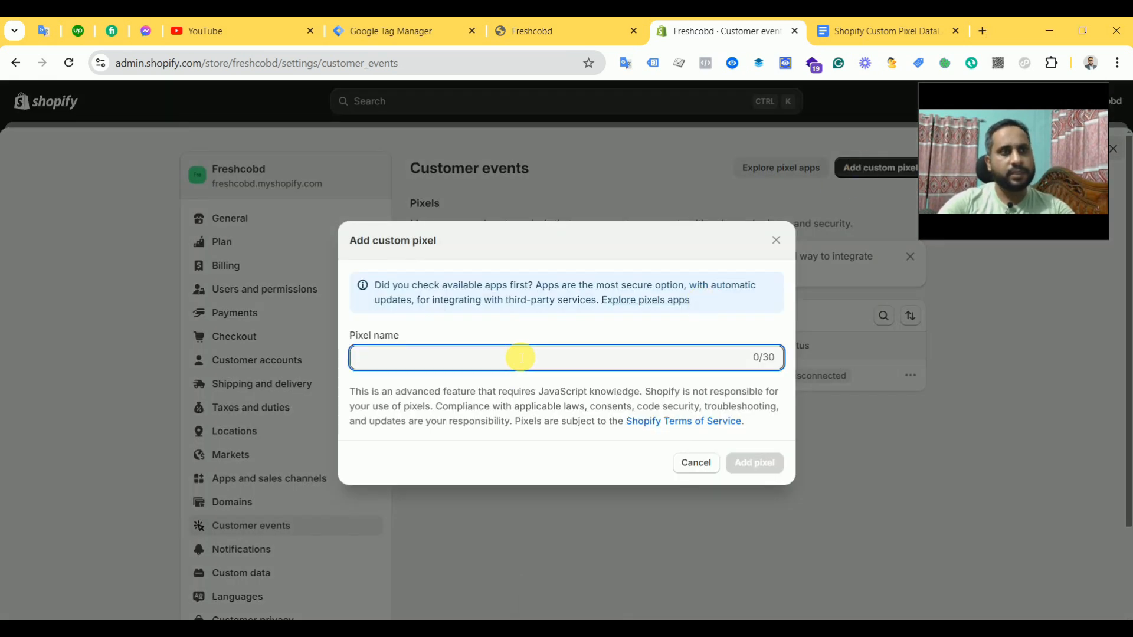
pyautogui.write('Sh')
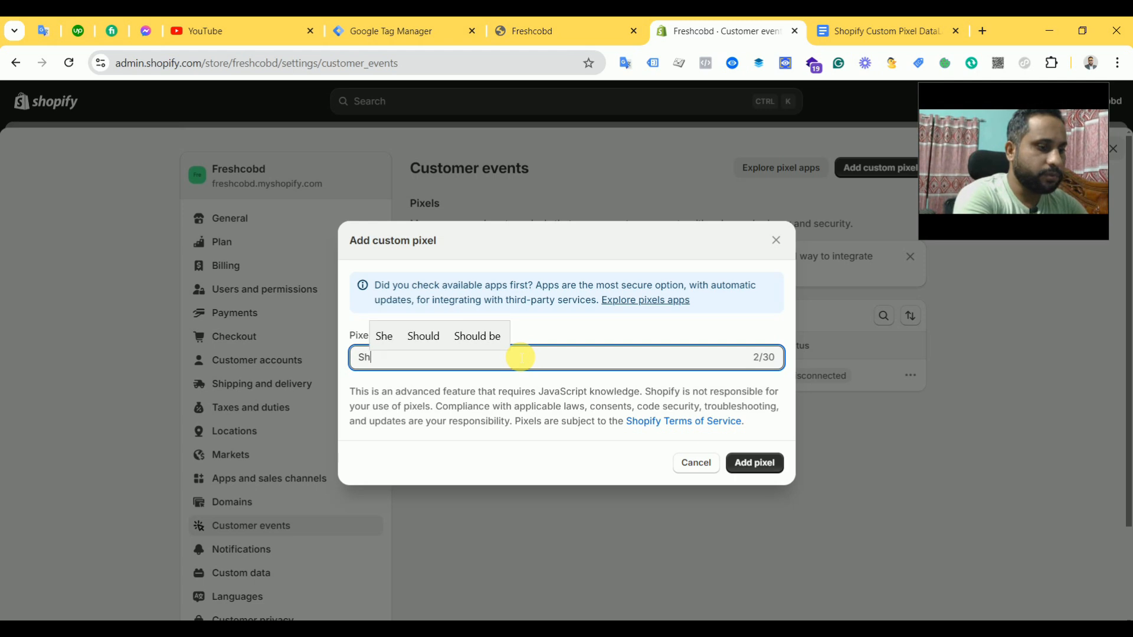
pyautogui.write('opify D')
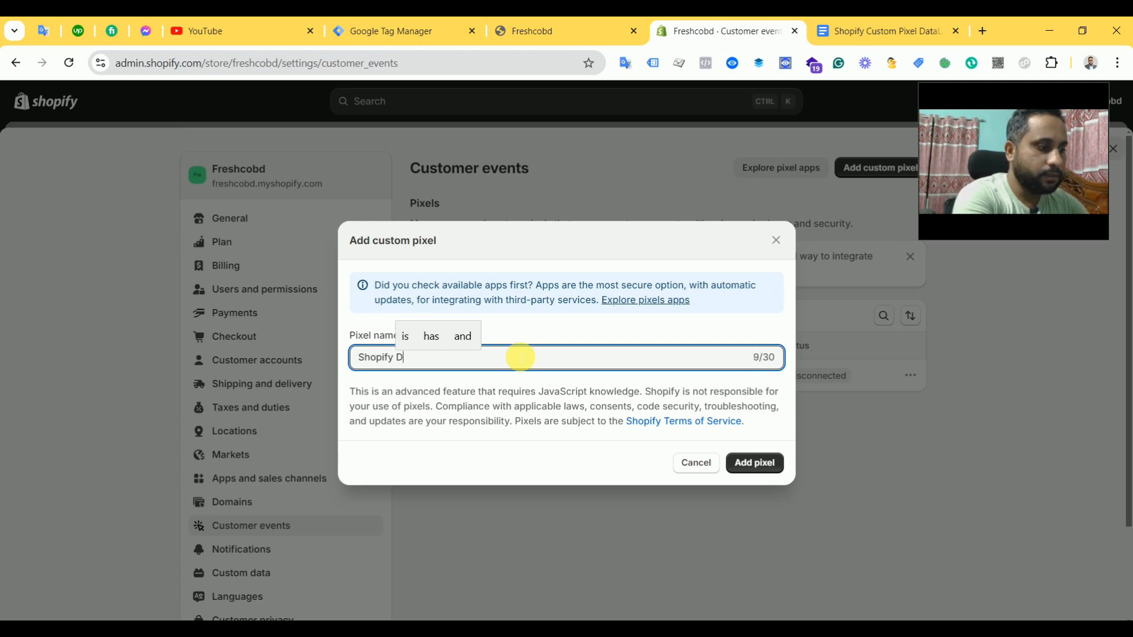
pyautogui.write('atLayer')
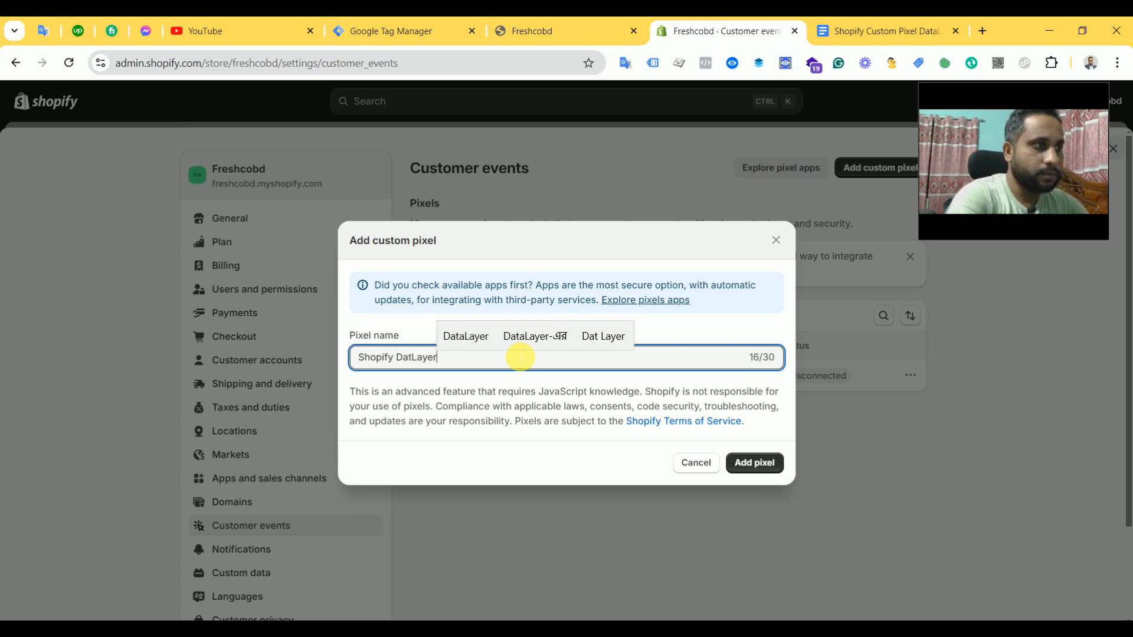
pyautogui.click(465, 336)
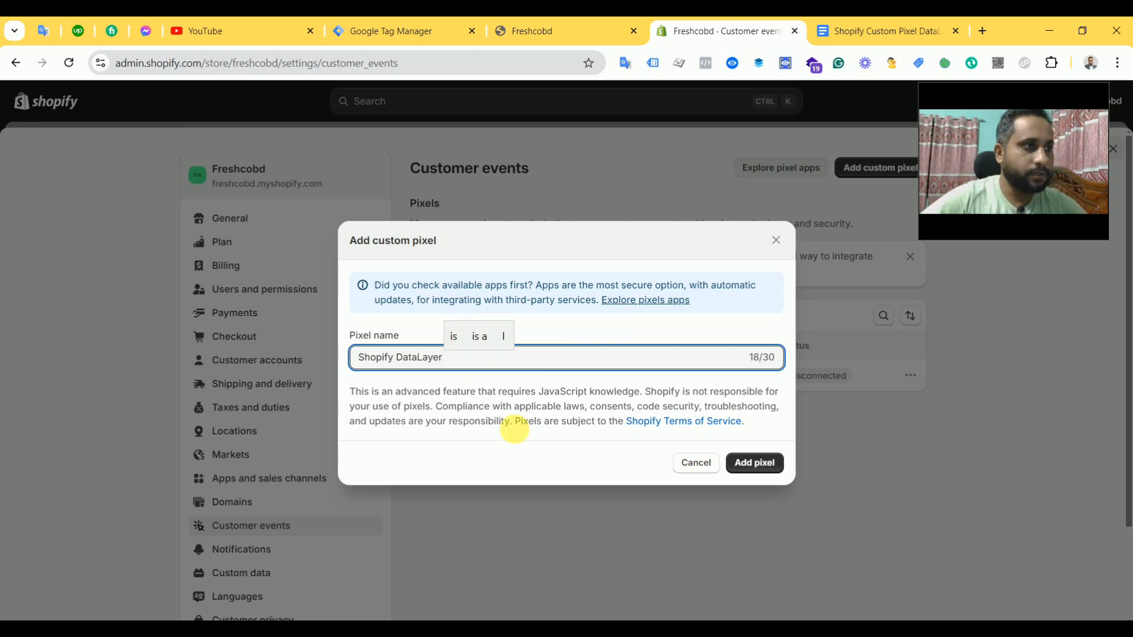
pyautogui.click(752, 463)
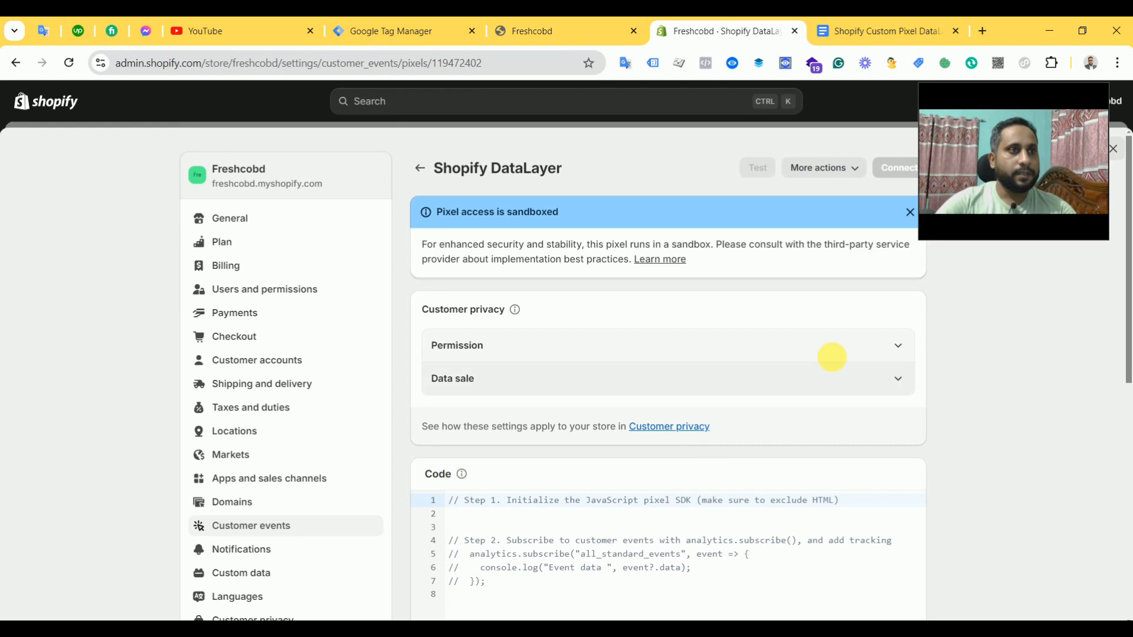
# Delete all of the default sample code from the new pixel's code editor.
pyautogui.scroll(-3, 594, 509)
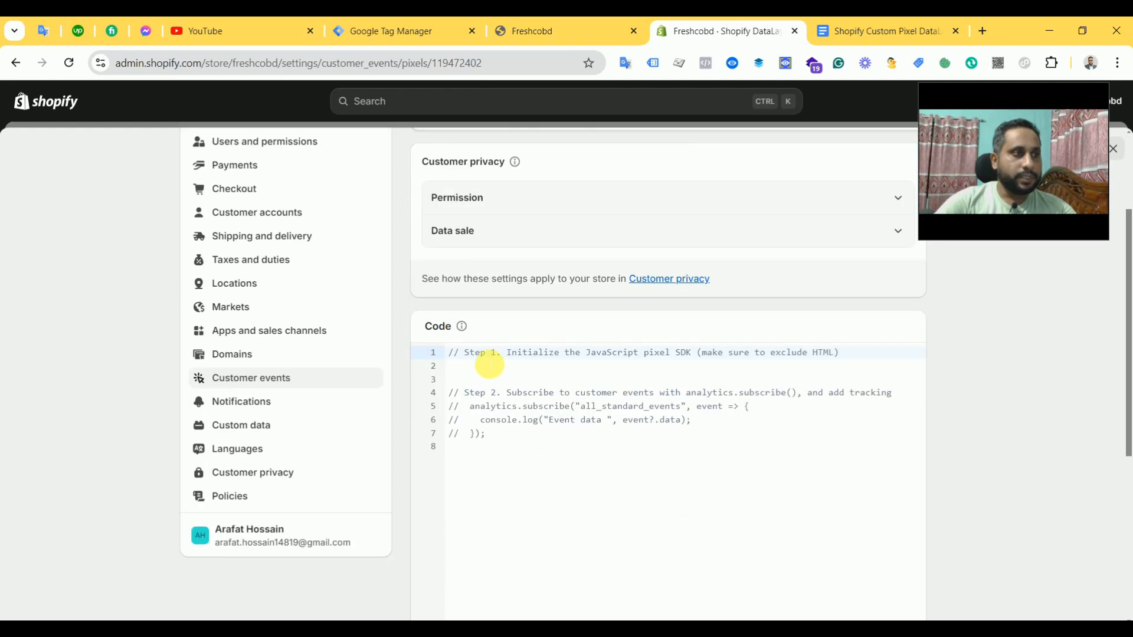
pyautogui.moveTo(485, 435); pyautogui.dragTo(444, 361)
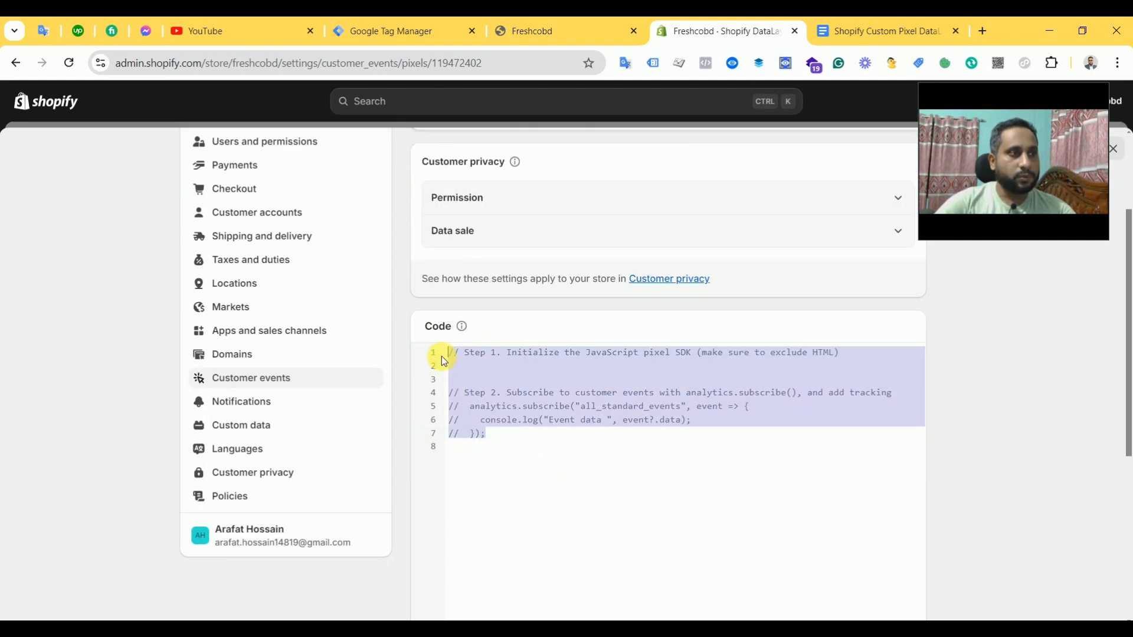
pyautogui.press('BackSpace')
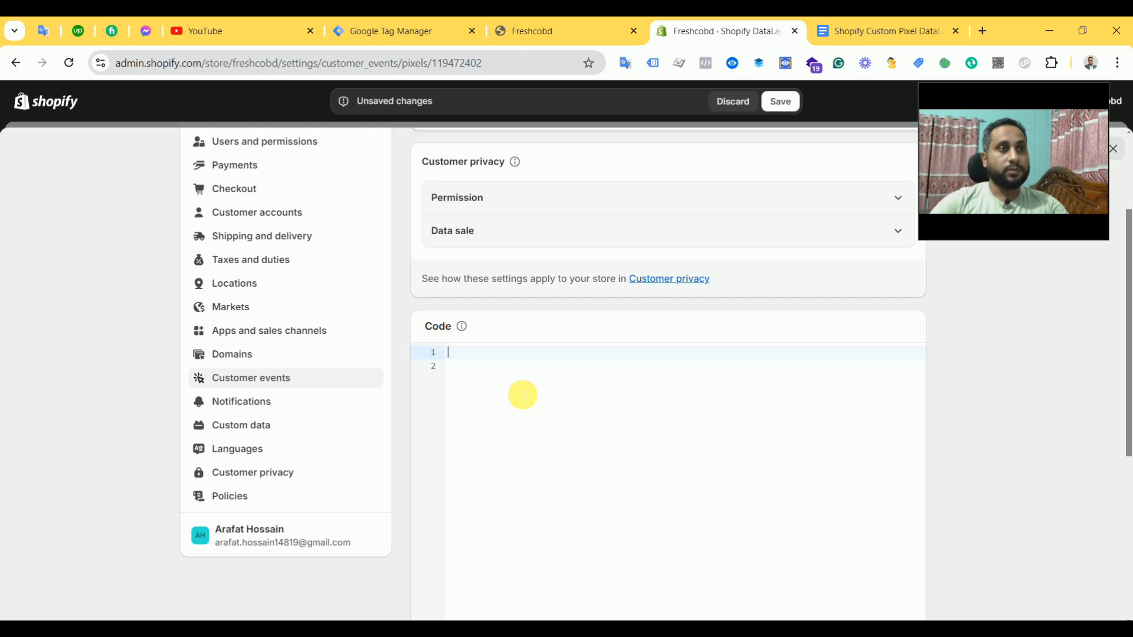
# Copy the entire script from the "Shopify Custom Pixel DataLayer" Google Doc and paste it into the Shopify pixel's code editor.
pyautogui.click(872, 32)
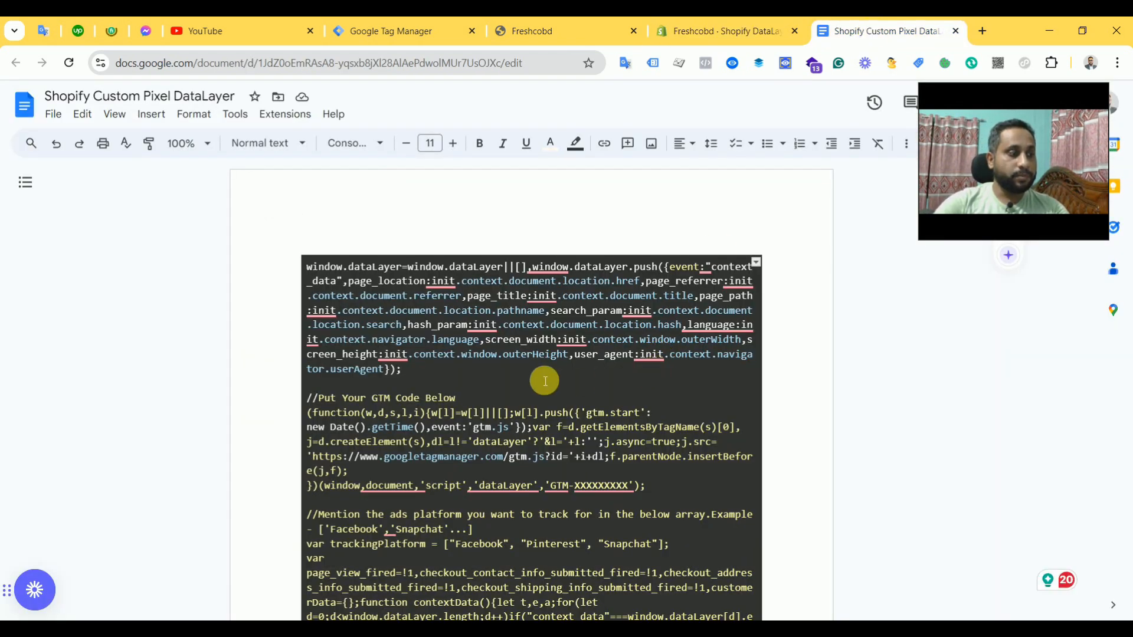
pyautogui.hotkey('ctrl', 'a')
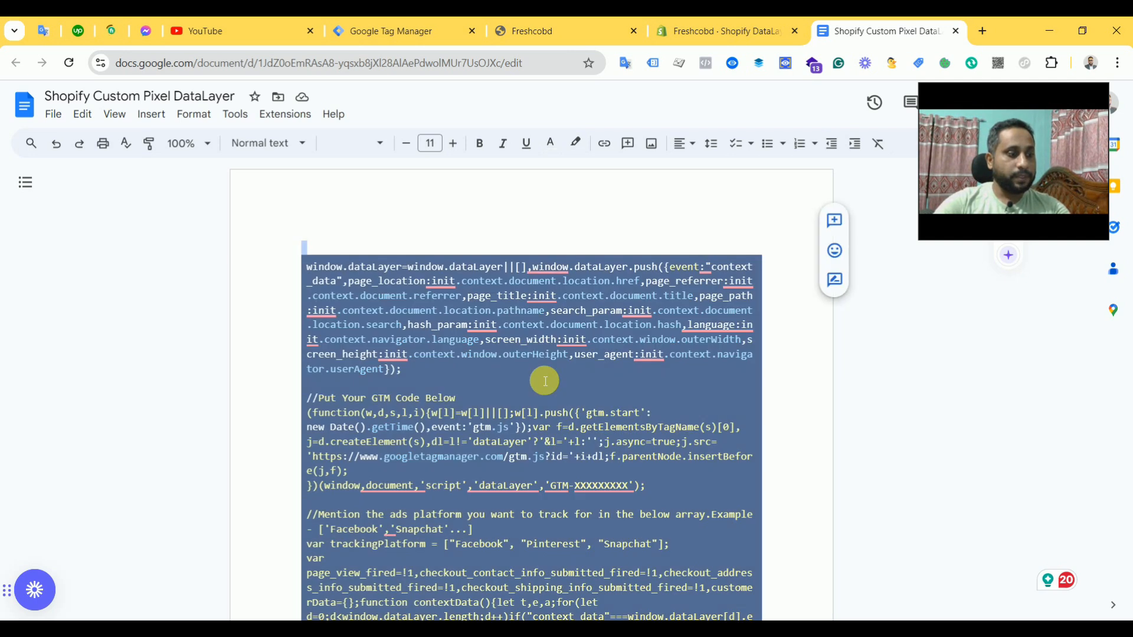
pyautogui.click(702, 32)
pyautogui.click(487, 371)
pyautogui.hotkey('ctrl', 'v')
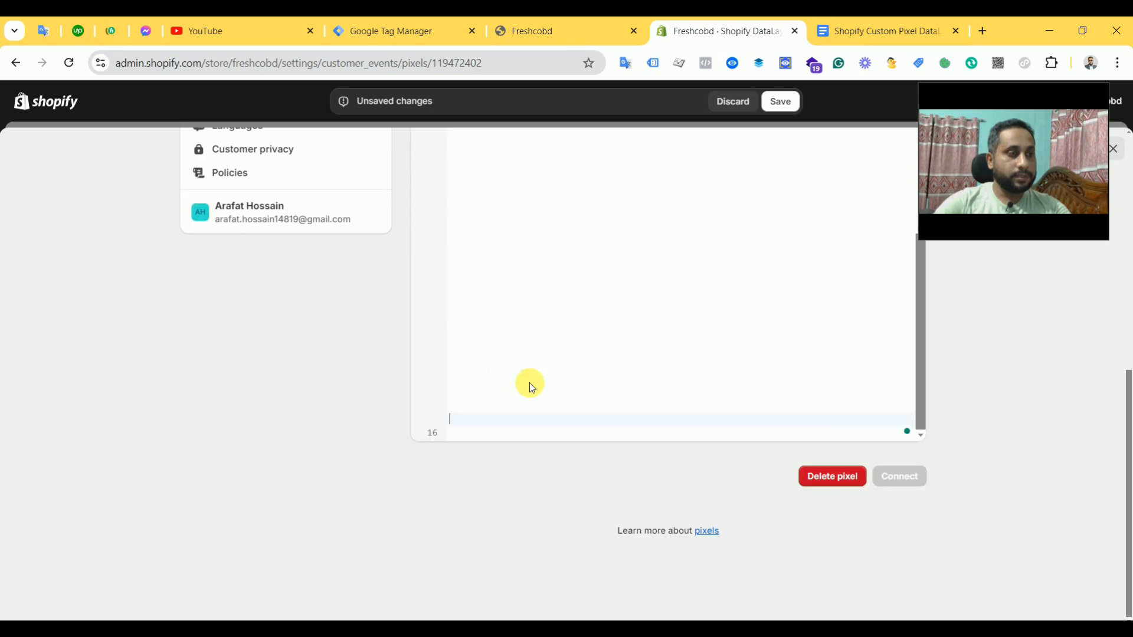
pyautogui.scroll(4, 862, 446)
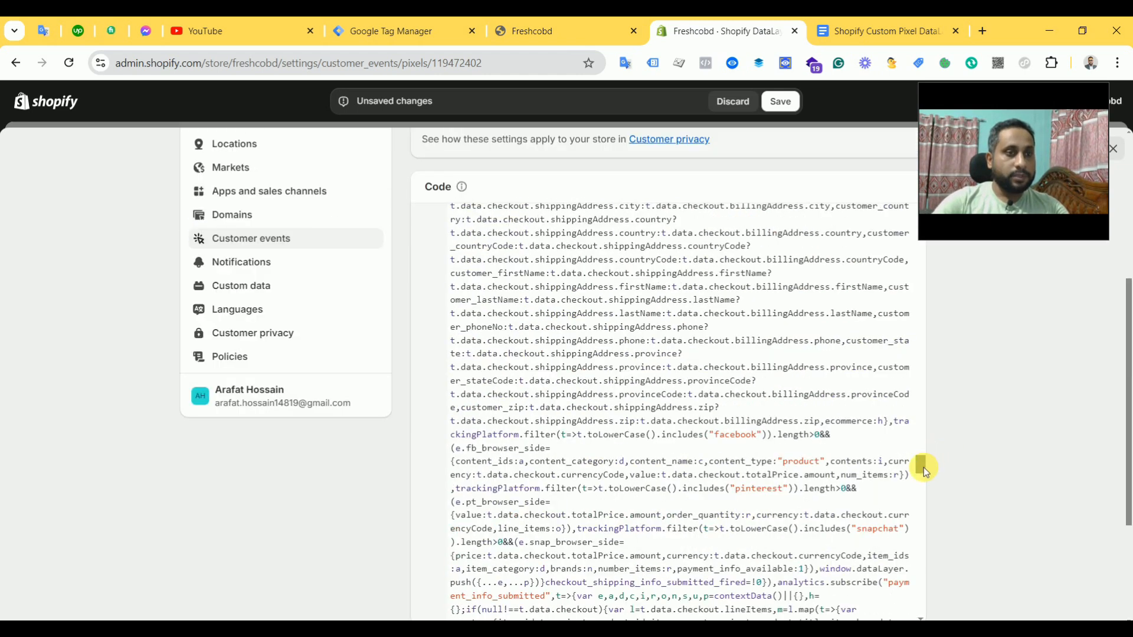
pyautogui.moveTo(921, 461); pyautogui.dragTo(917, 329)
pyautogui.scroll(10, 906, 285)
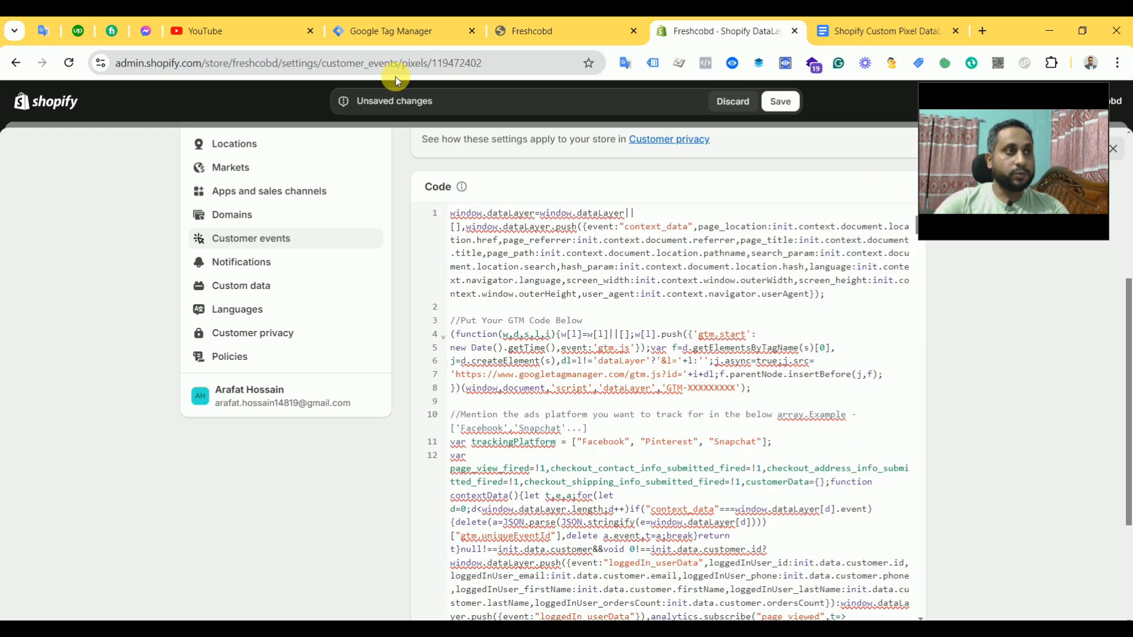
# View the Google Tag Manager installation code for the A Web - Freshcobd Shopify container, then return to the Shopify pixel code.
pyautogui.click(397, 30)
pyautogui.click(764, 148)
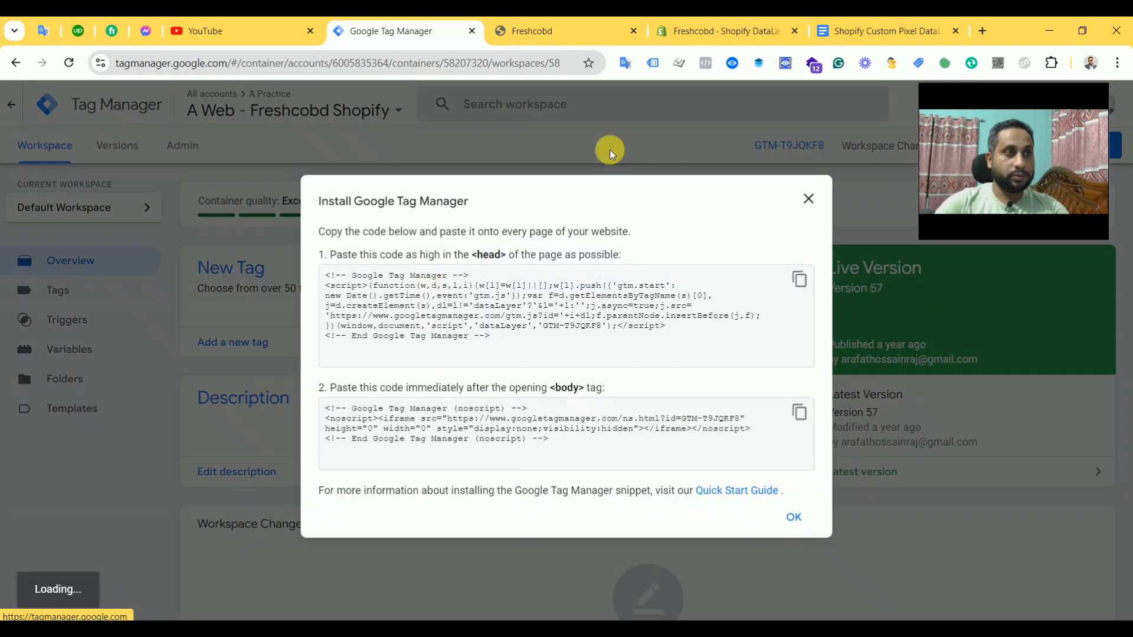
pyautogui.click(808, 199)
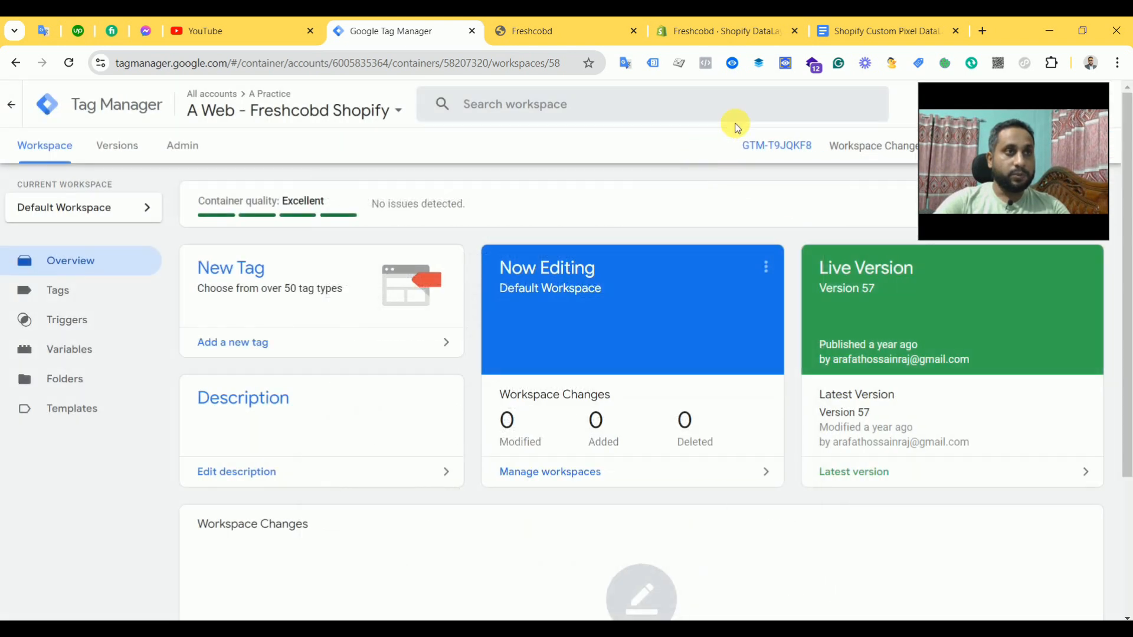
pyautogui.click(684, 32)
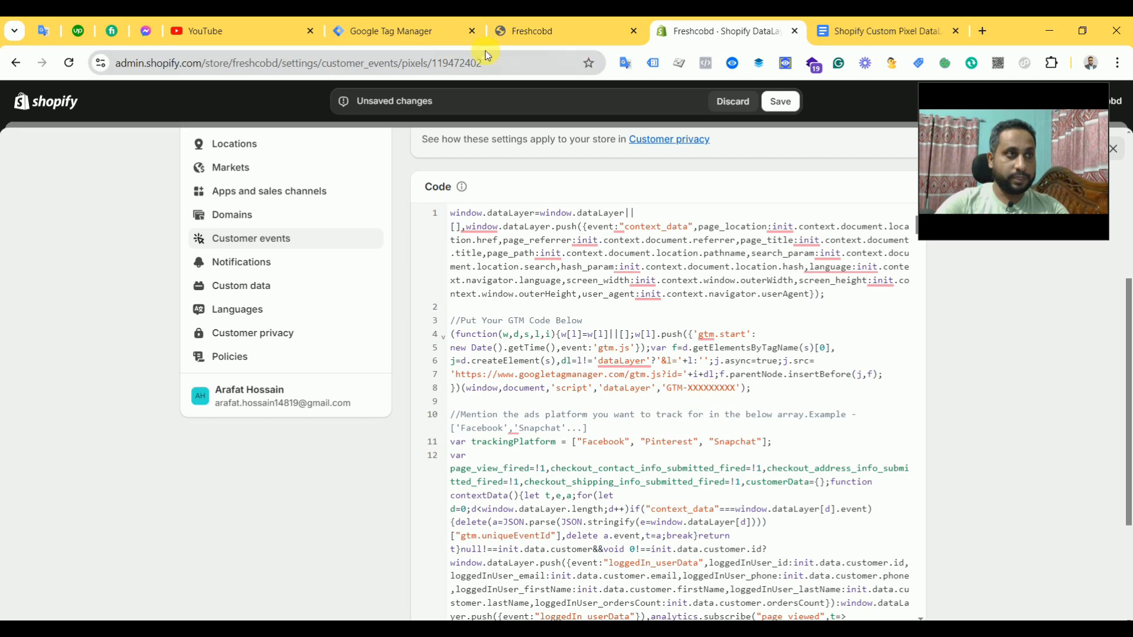
# Replace the GTM-XXXXXXXXX placeholder in the pixel code with the container ID GTM-T9JQKF8 copied from Google Tag Manager's installation snippet.
pyautogui.click(416, 30)
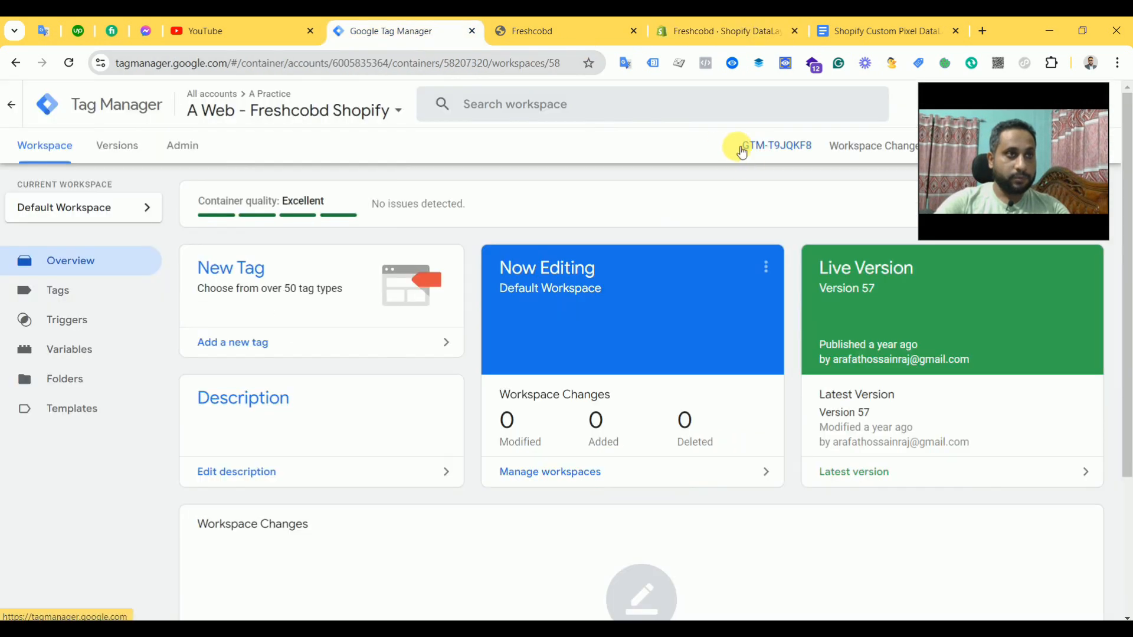
pyautogui.click(770, 146)
pyautogui.moveTo(543, 327); pyautogui.dragTo(646, 343)
pyautogui.hotkey('ctrl', 'c')
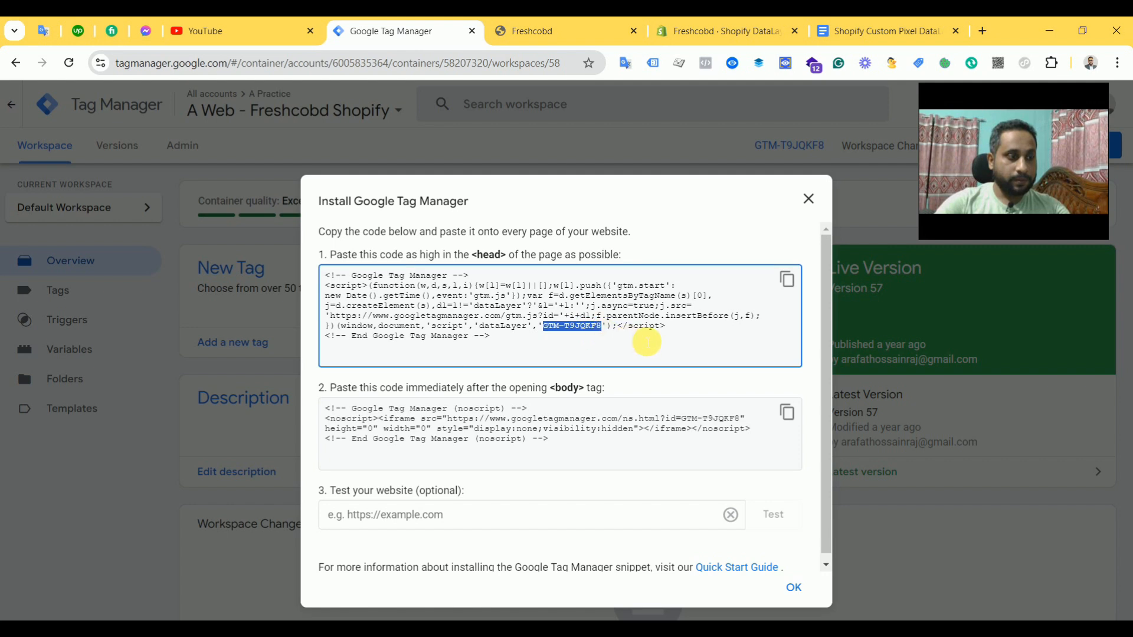
pyautogui.click(681, 29)
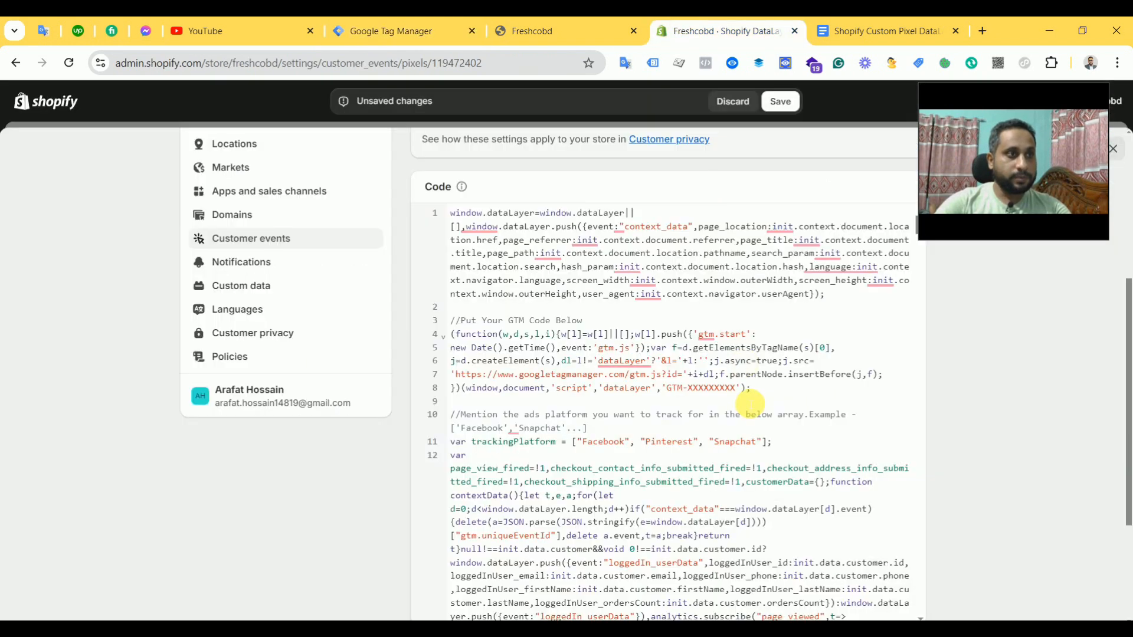
pyautogui.moveTo(666, 387); pyautogui.dragTo(736, 389)
pyautogui.hotkey('ctrl', 'v')
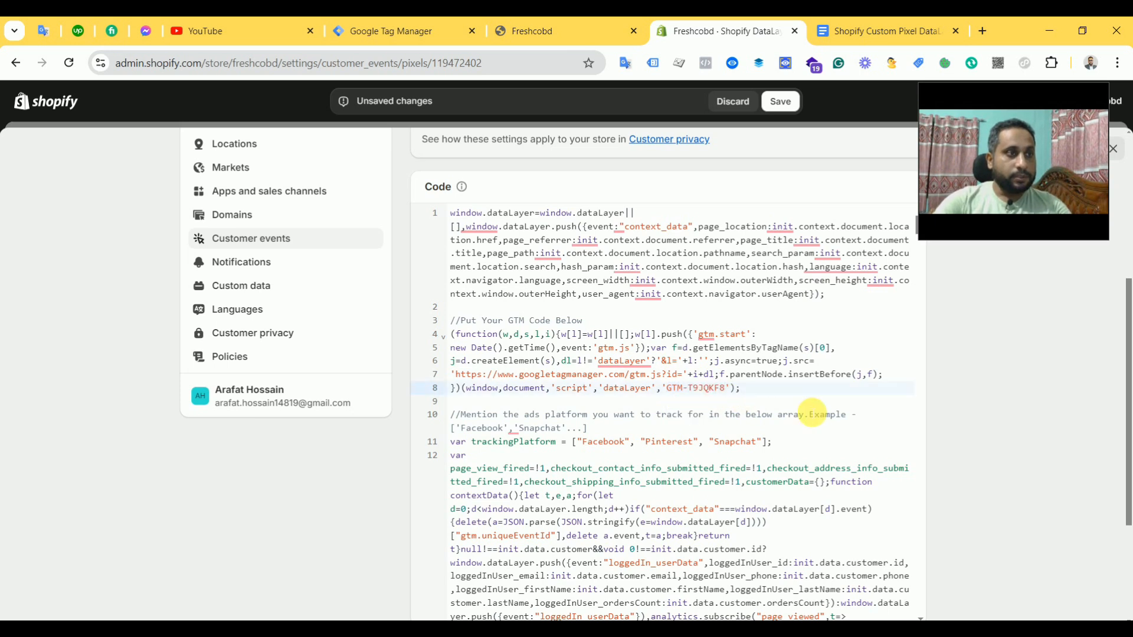
pyautogui.scroll(-1, 812, 413)
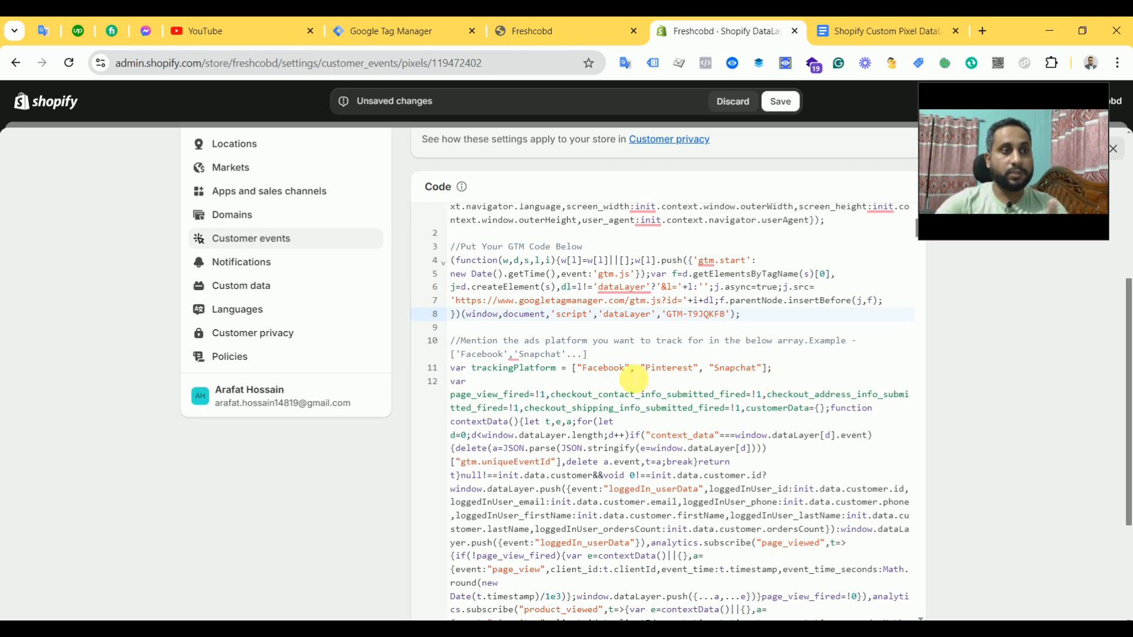
# Save the custom pixel with its trackingPlatform list as is and connect it to the Freshcobd store.
pyautogui.click(608, 368)
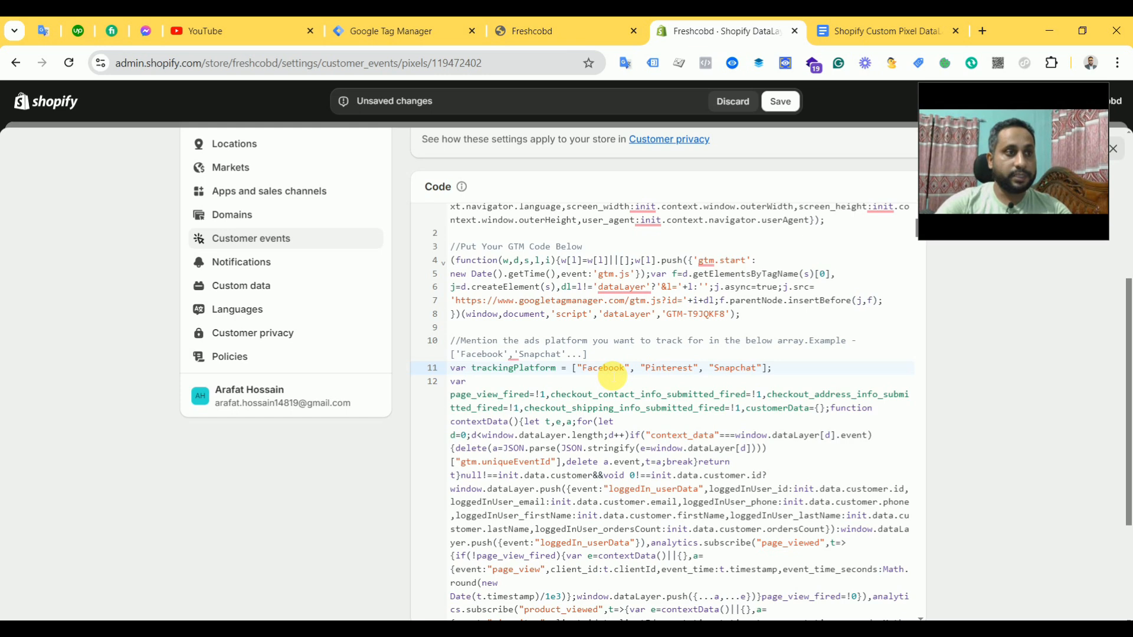
pyautogui.click(781, 109)
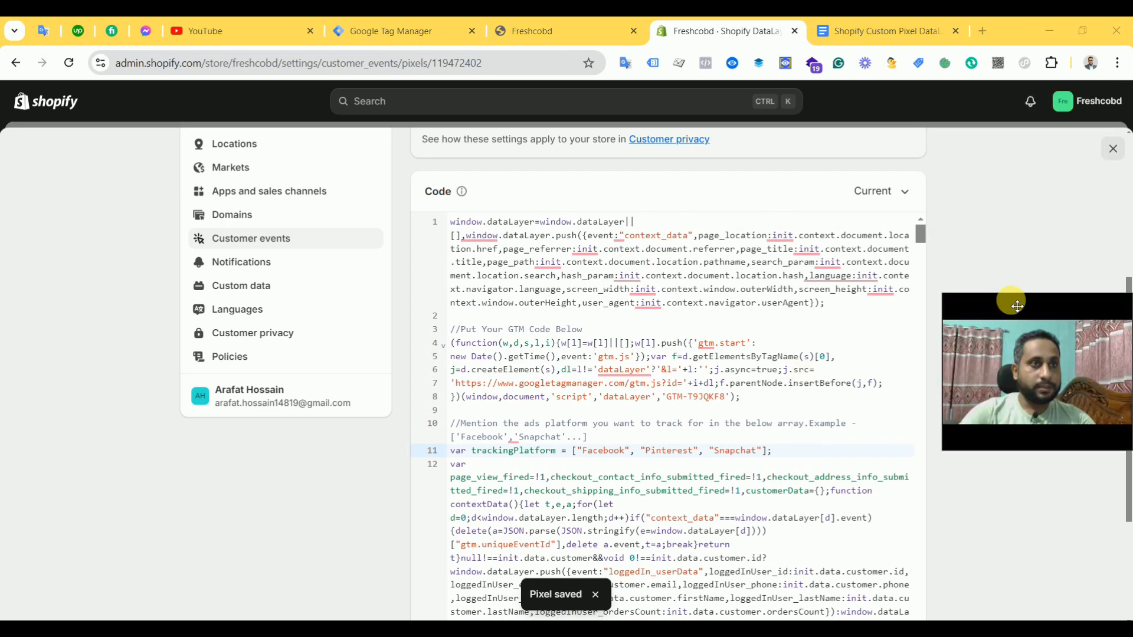
pyautogui.scroll(5, 940, 249)
pyautogui.click(901, 168)
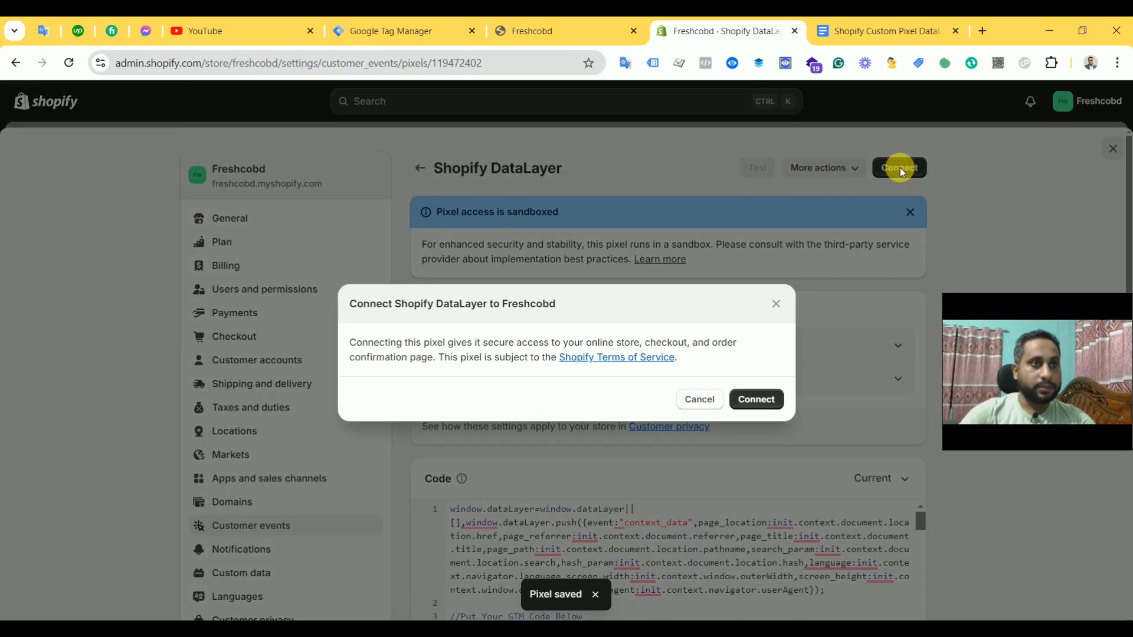
pyautogui.click(770, 399)
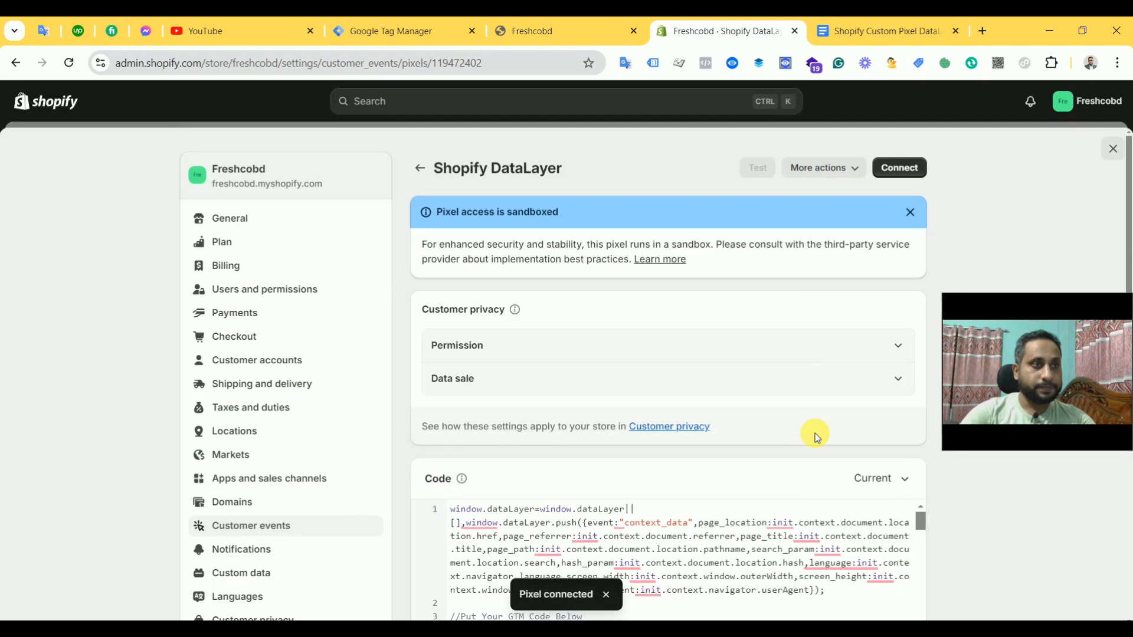
# Return to the store's Customer events list and check the connection status of the Shopify DataLayer pixel.
pyautogui.click(905, 479)
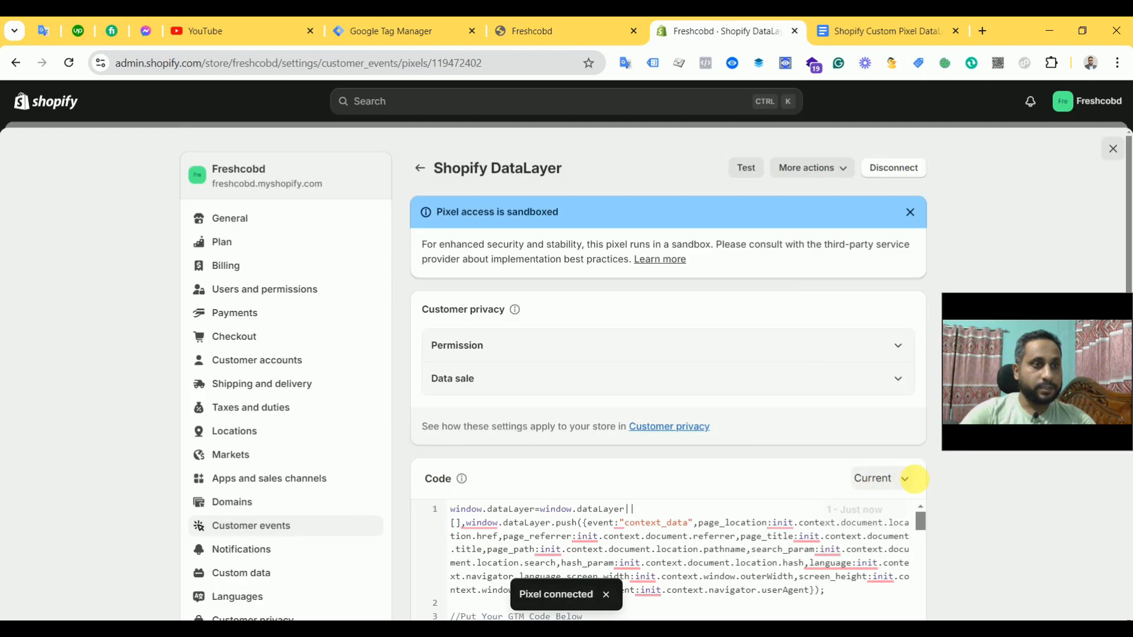
pyautogui.click(951, 480)
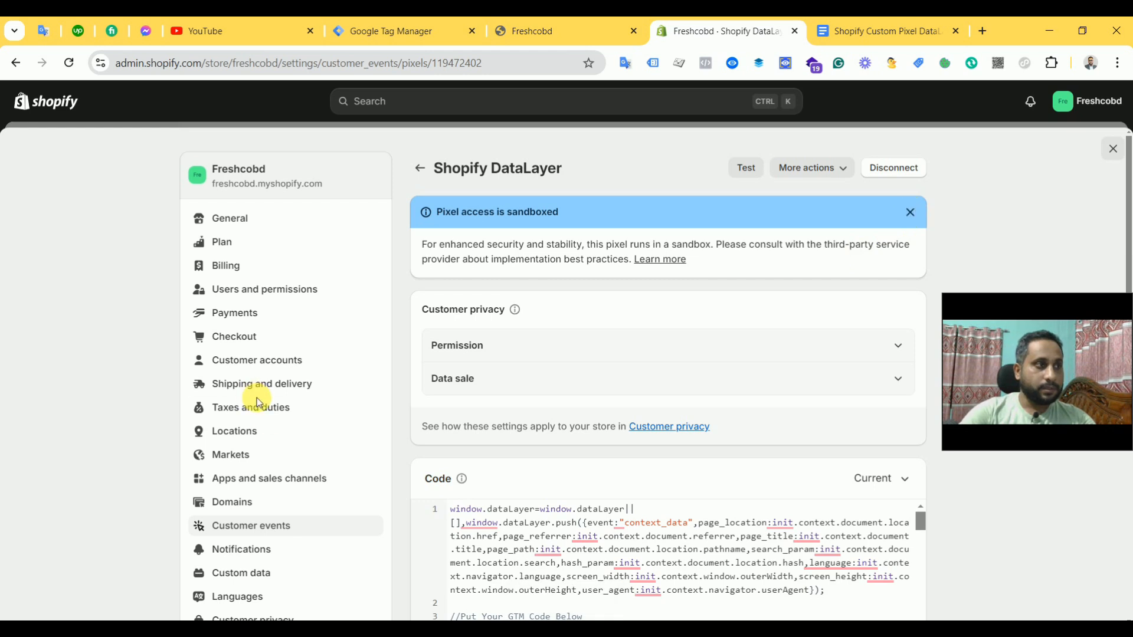
pyautogui.scroll(-3, 286, 519)
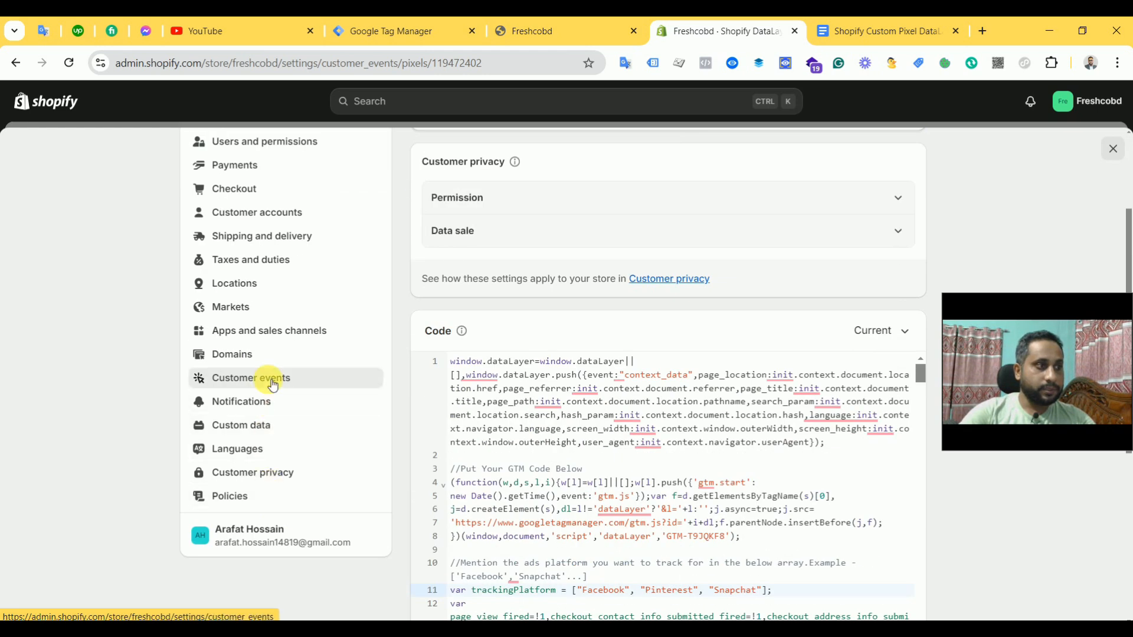
pyautogui.click(275, 377)
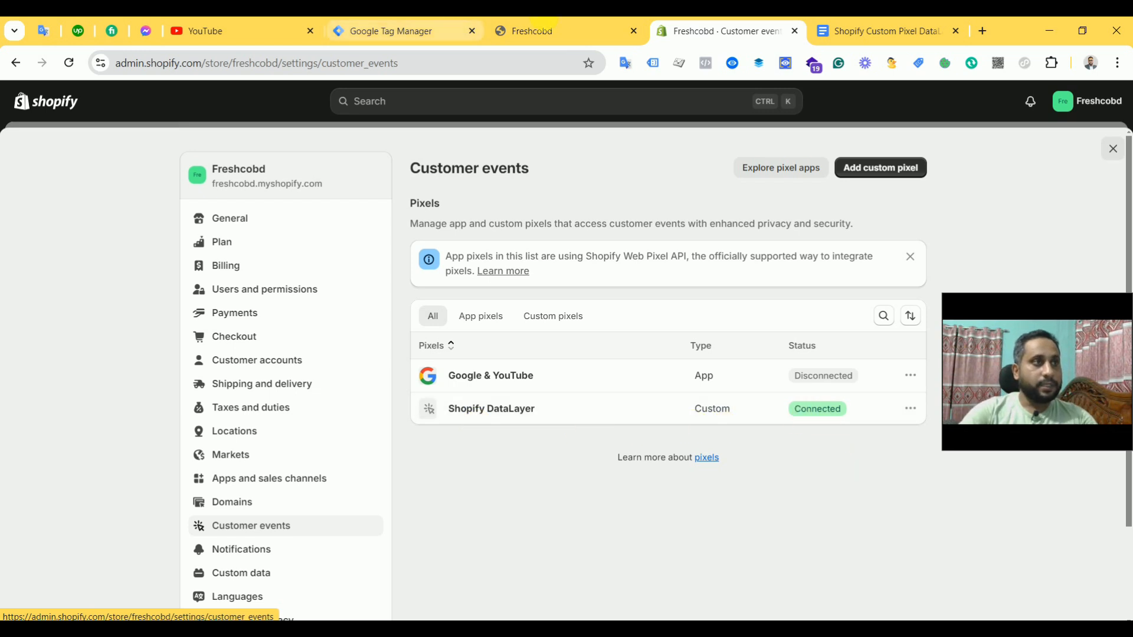
# In Google Tag Manager, close the installation instructions, reload the workspace and start Preview mode for container GTM-T9JQKF8.
pyautogui.click(542, 27)
pyautogui.click(390, 30)
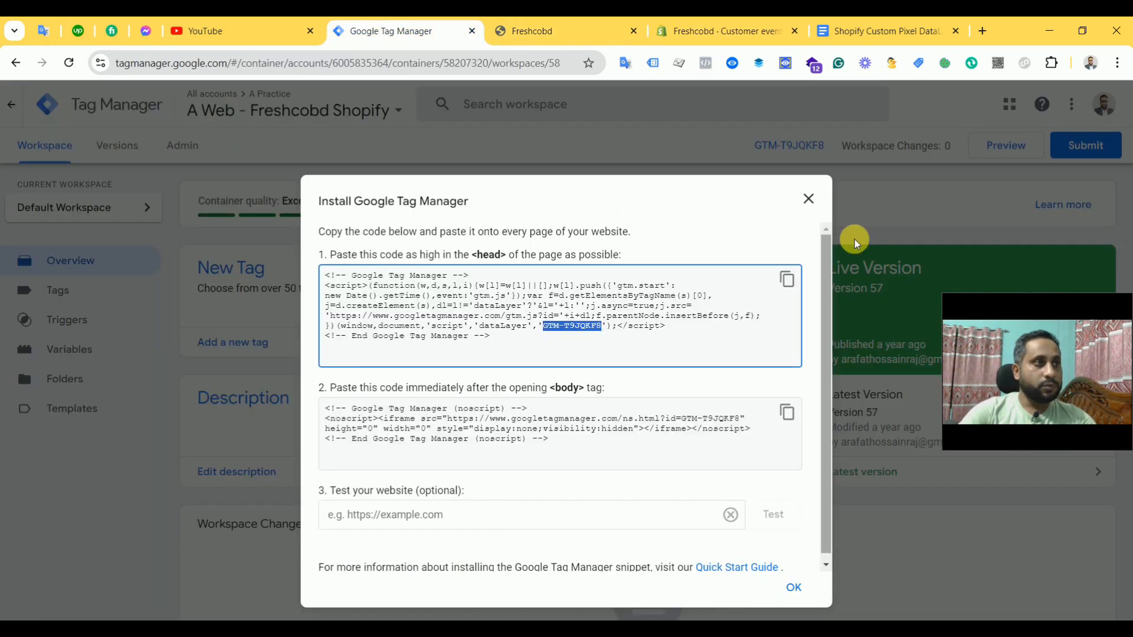
pyautogui.click(808, 198)
pyautogui.click(69, 62)
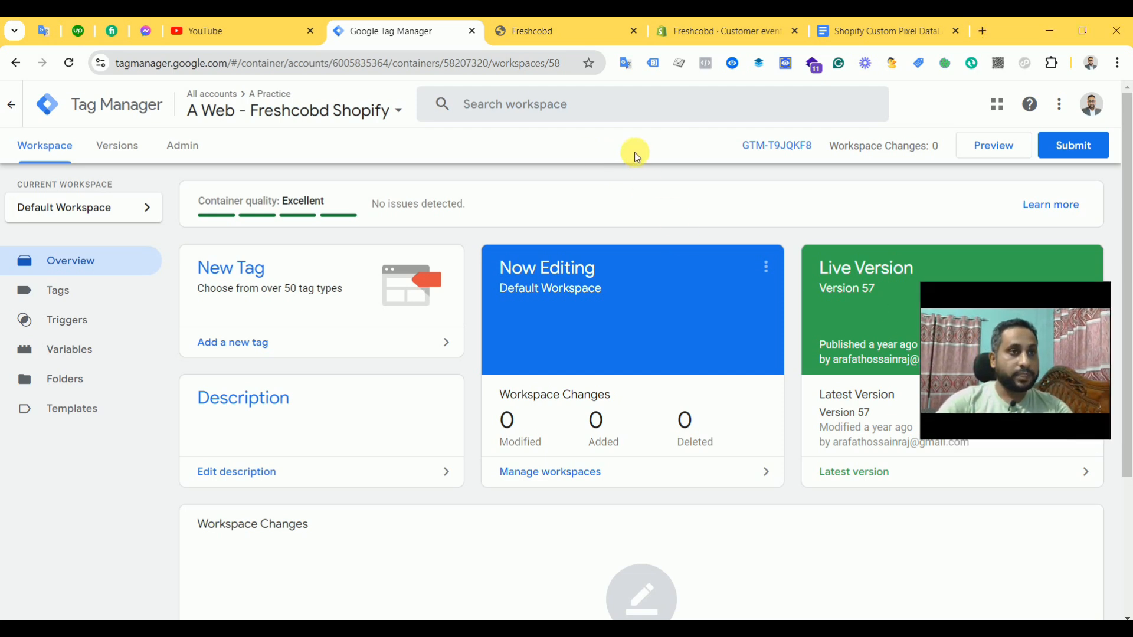
pyautogui.click(972, 157)
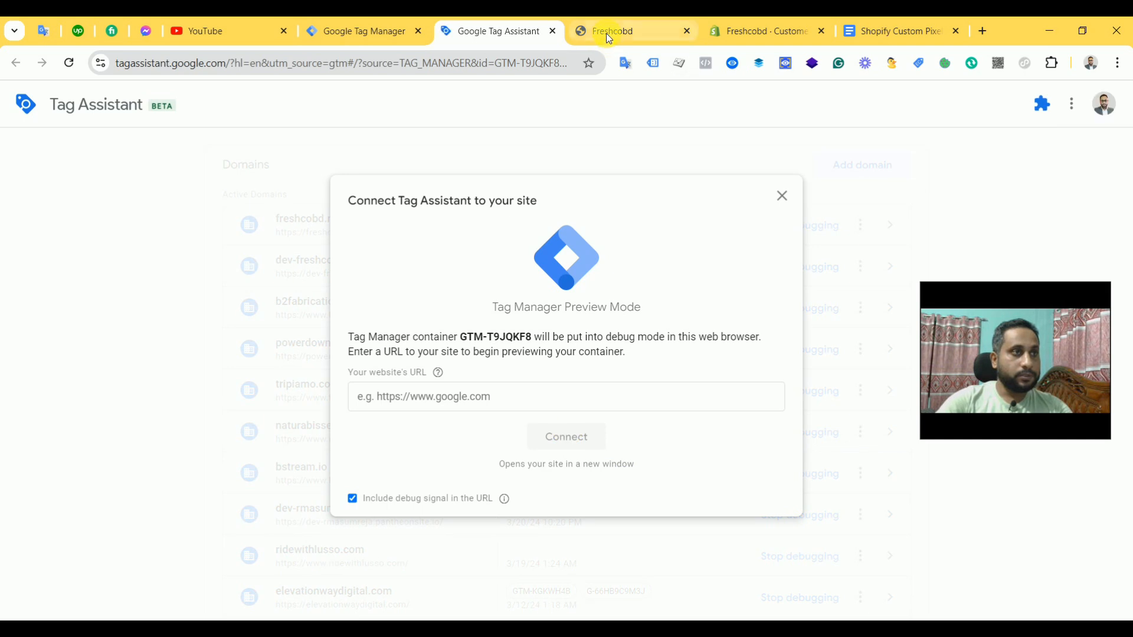
# Connect Tag Assistant's preview to the storefront URL freshcobd.myshopify.com, copied from the open store page, and continue to the debug summary.
pyautogui.click(608, 32)
pyautogui.click(370, 65)
pyautogui.hotkey('ctrl', 'c')
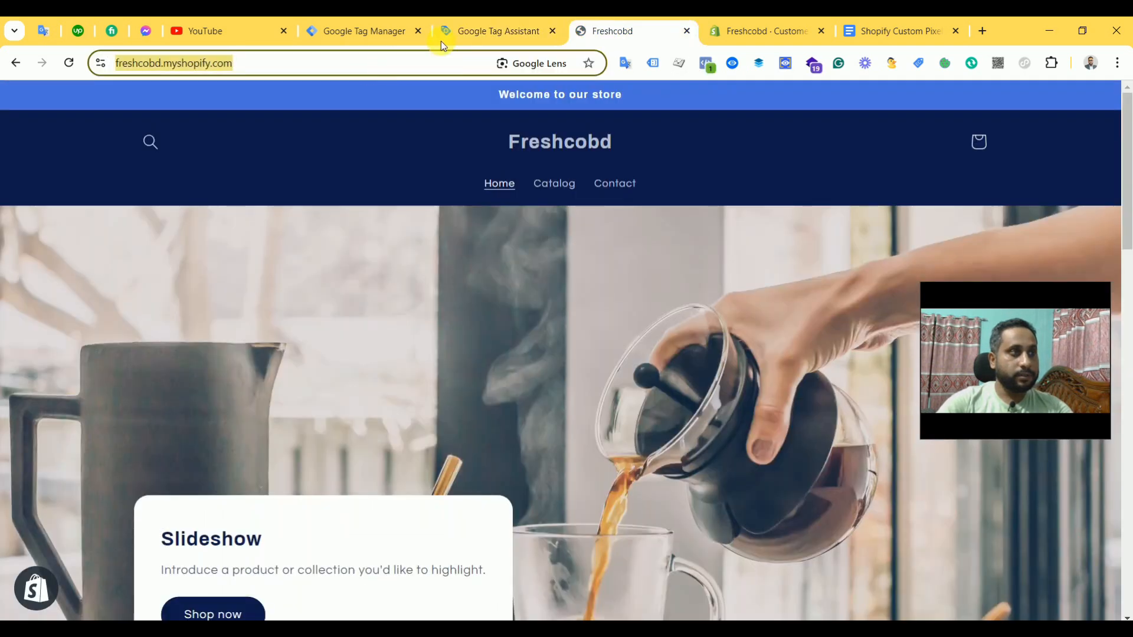
pyautogui.click(466, 32)
pyautogui.click(561, 397)
pyautogui.hotkey('ctrl', 'v')
pyautogui.click(571, 437)
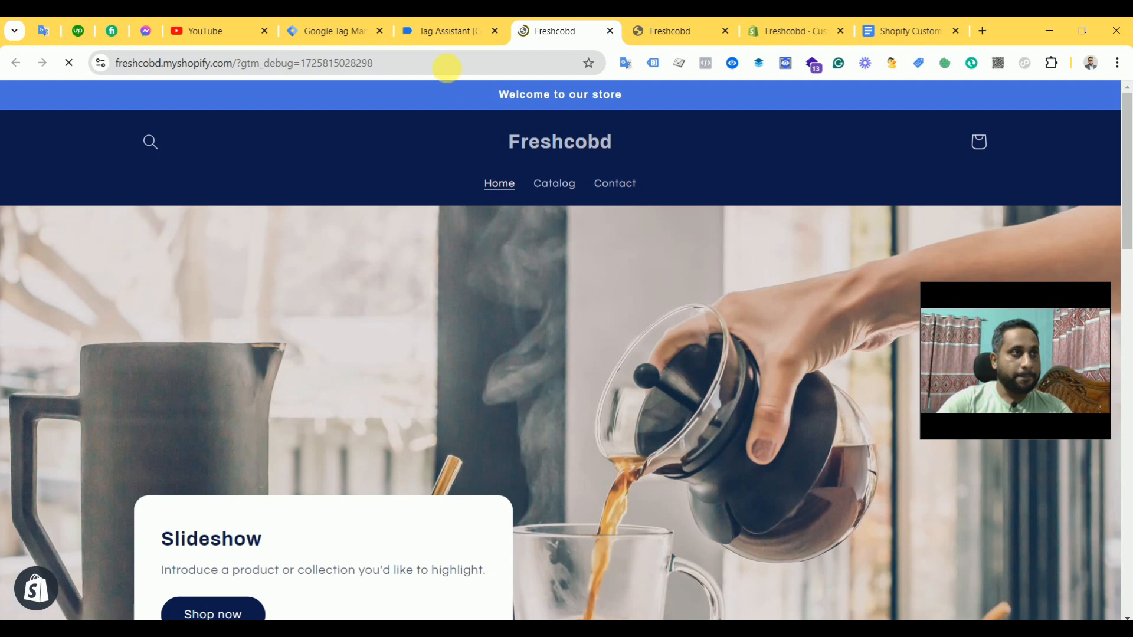
pyautogui.click(446, 31)
pyautogui.click(567, 361)
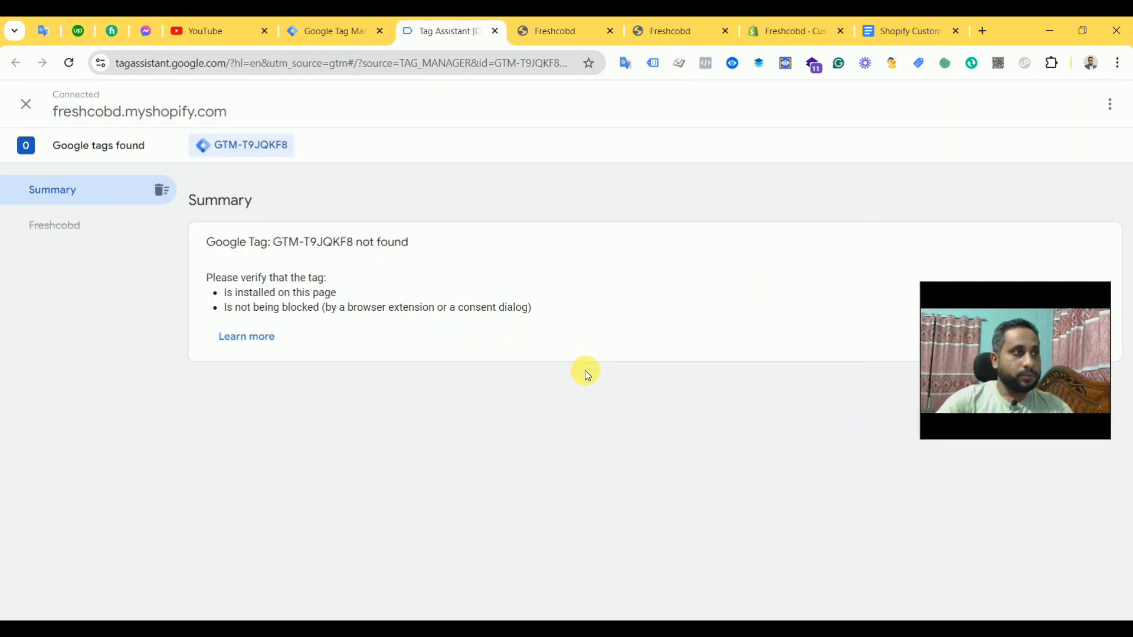
# Enable Tag Assistant Legacy on the debug storefront page, reload it and compare the detected Google Tag Manager ID with the container ID.
pyautogui.click(555, 31)
pyautogui.click(651, 63)
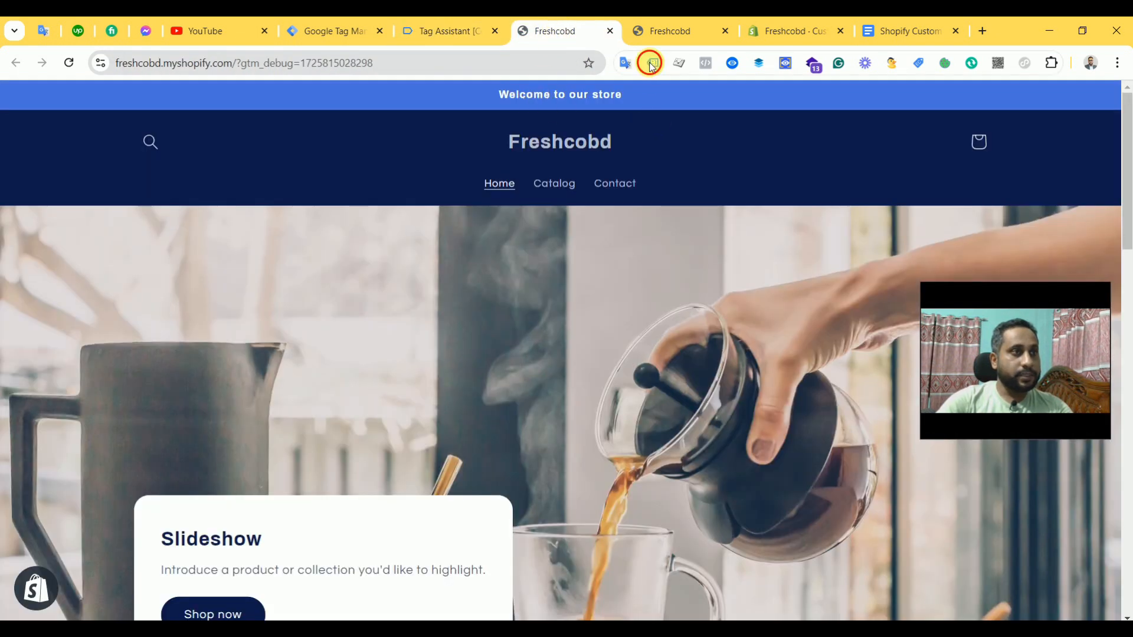
pyautogui.click(367, 273)
pyautogui.click(69, 63)
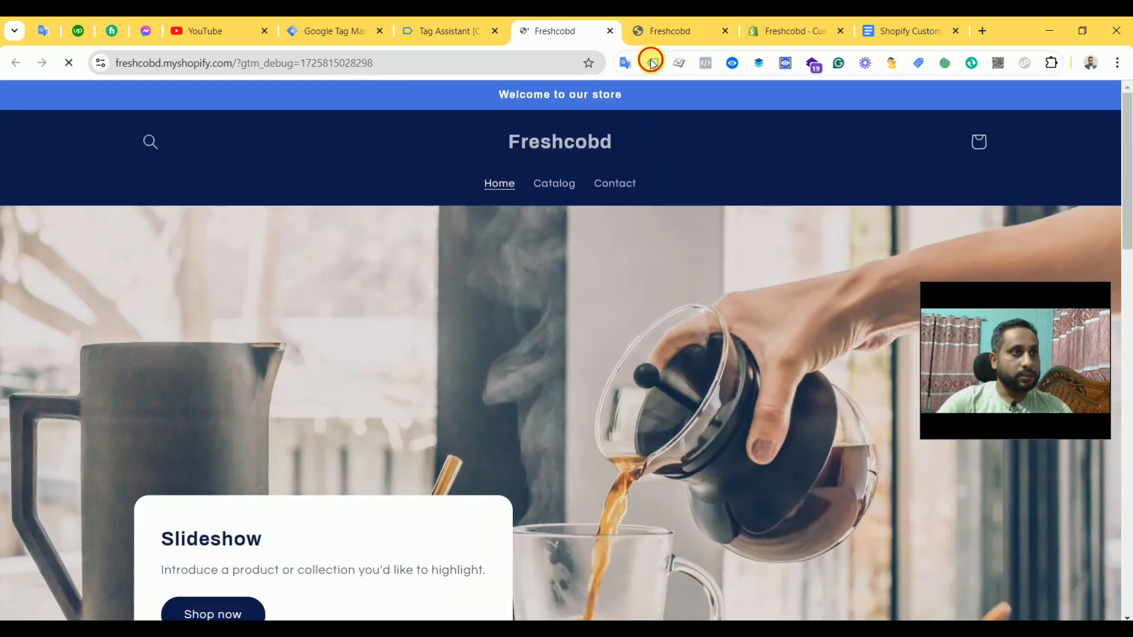
pyautogui.click(651, 62)
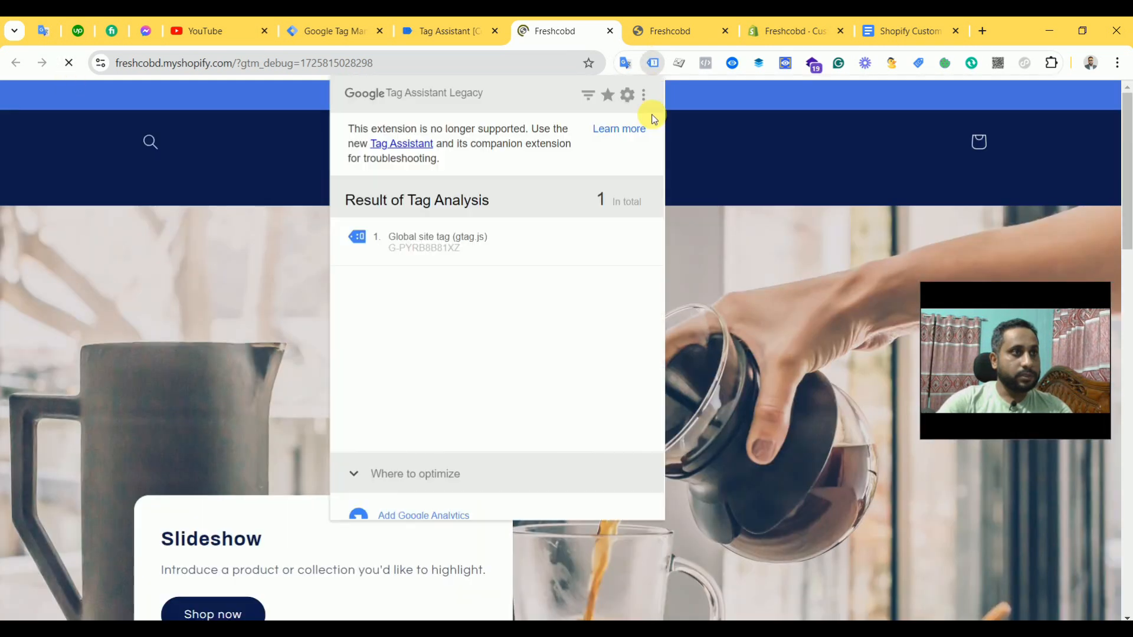
pyautogui.click(733, 101)
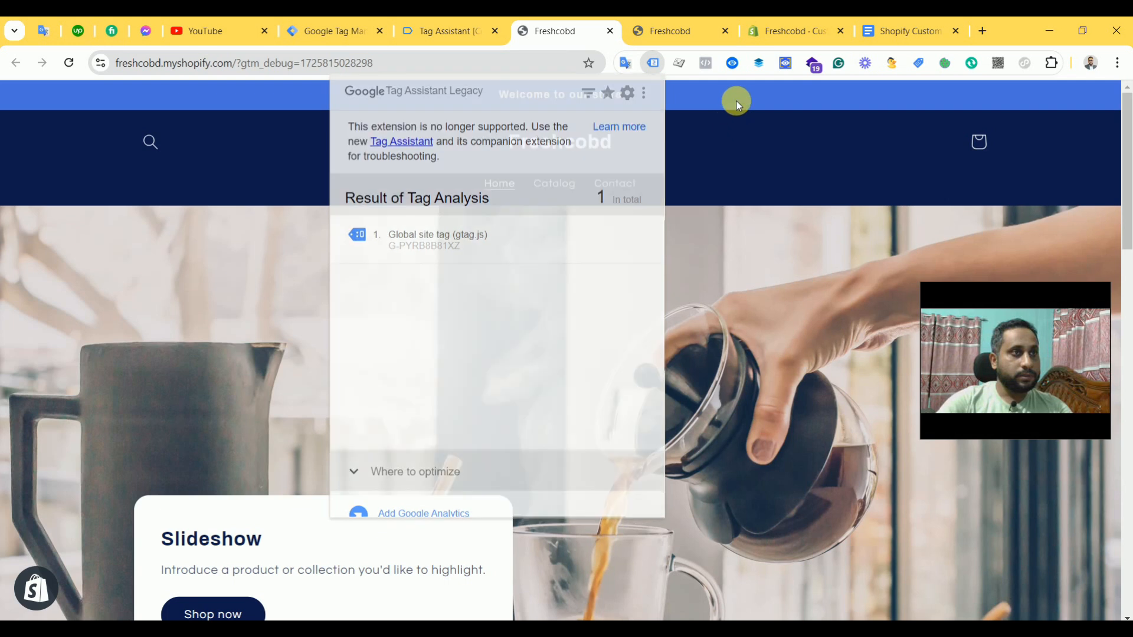
pyautogui.click(653, 62)
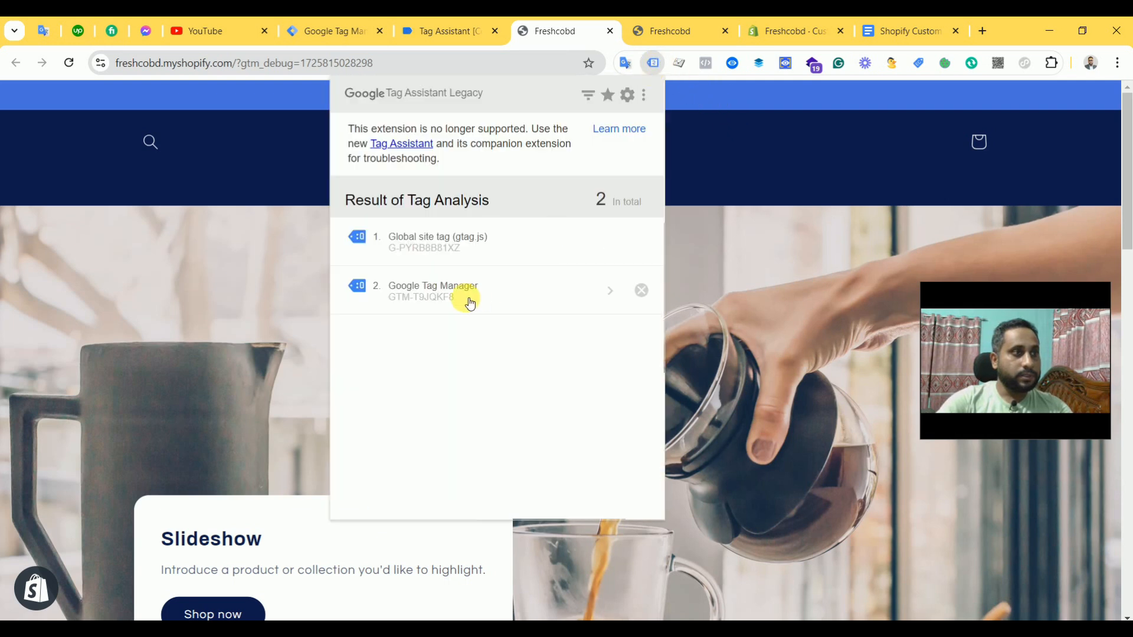
pyautogui.click(432, 303)
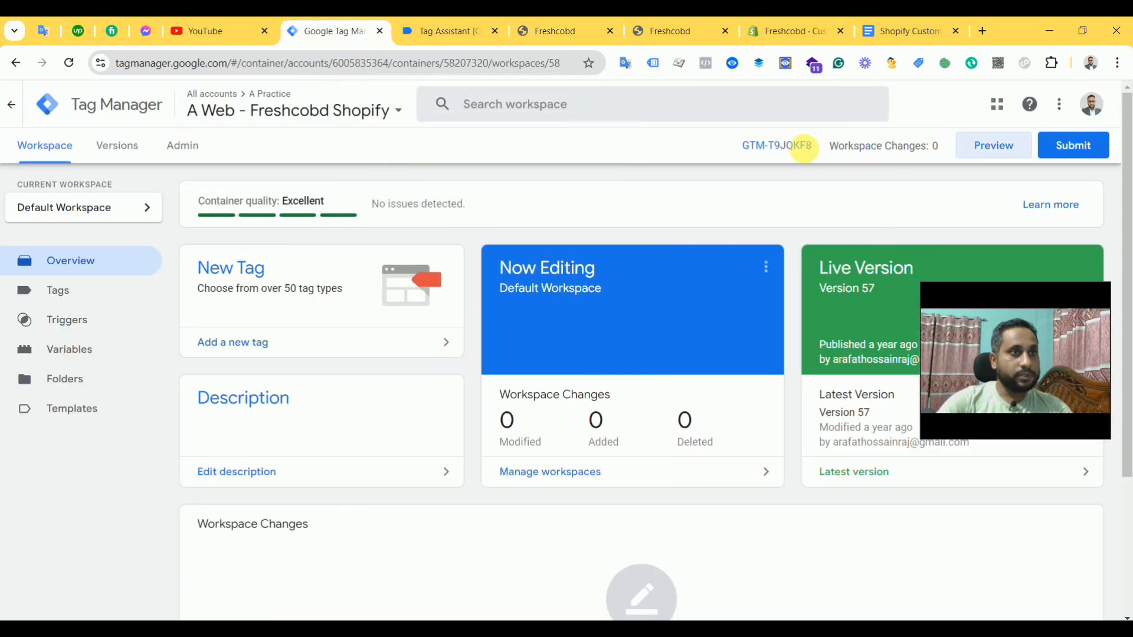
# Review the Tag Assistant summary for whether container GTM-T9JQKF8 is detected on the storefront.
pyautogui.click(438, 35)
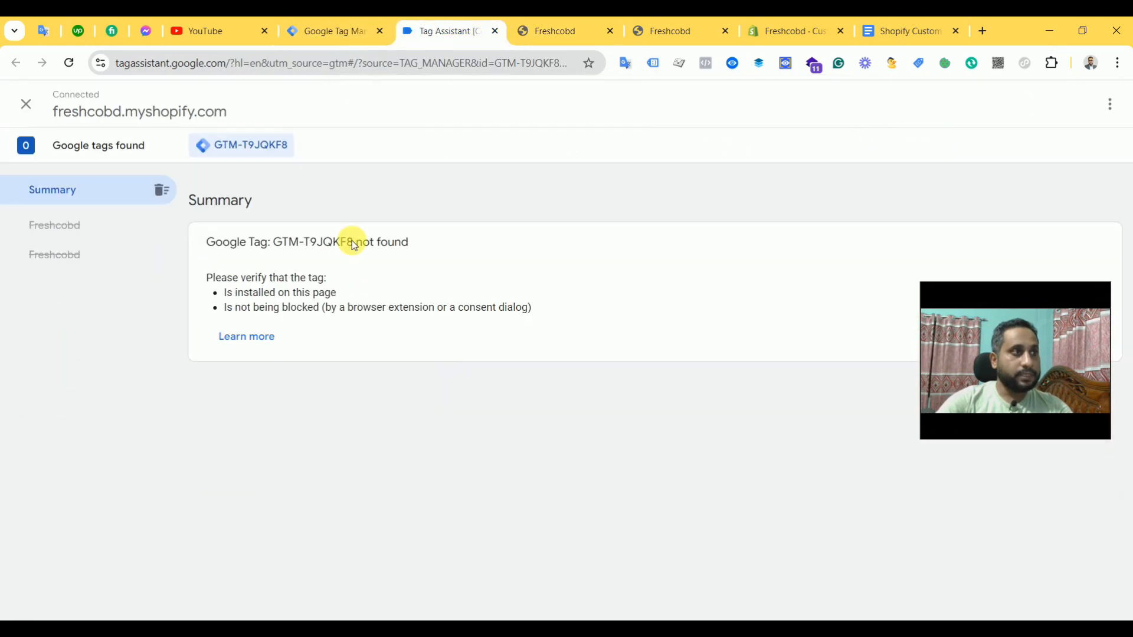
pyautogui.moveTo(356, 246); pyautogui.dragTo(462, 251)
pyautogui.click(463, 250)
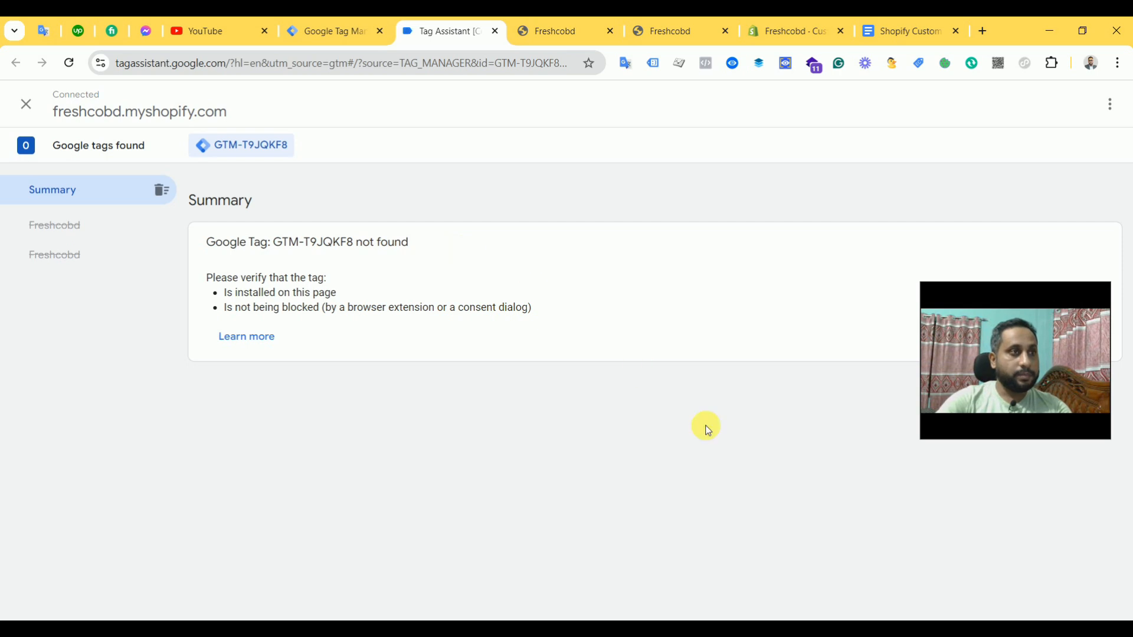
# Open the browser's developer console on the debug storefront page and clear its messages.
pyautogui.click(549, 30)
pyautogui.scroll(-3, 346, 340)
pyautogui.scroll(3, 177, 342)
pyautogui.rightClick(46, 342)
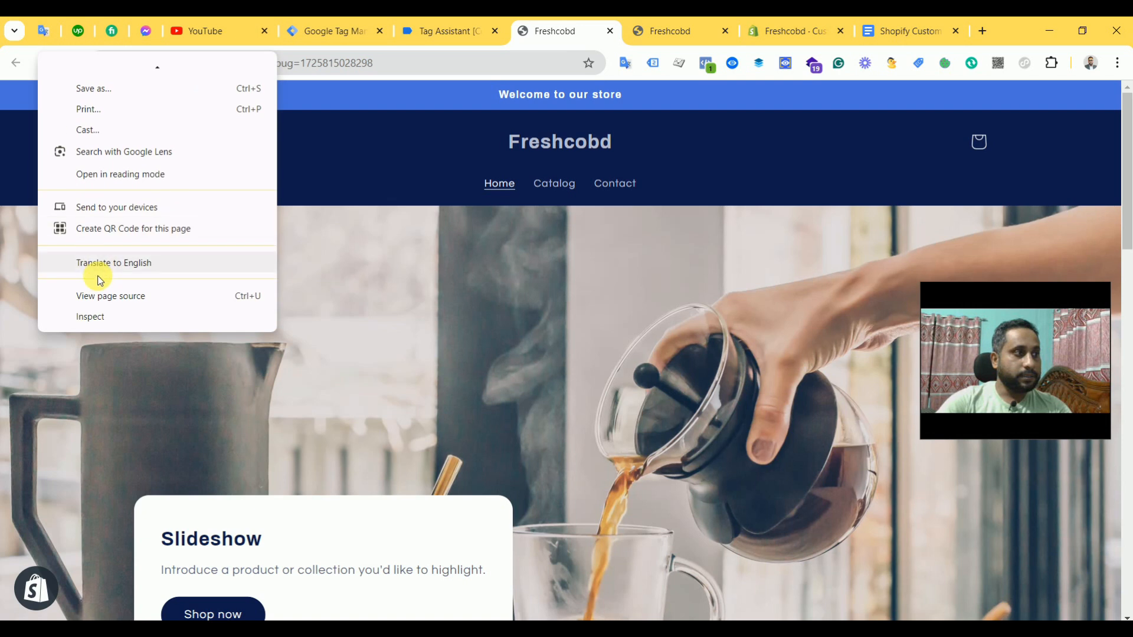
pyautogui.click(93, 318)
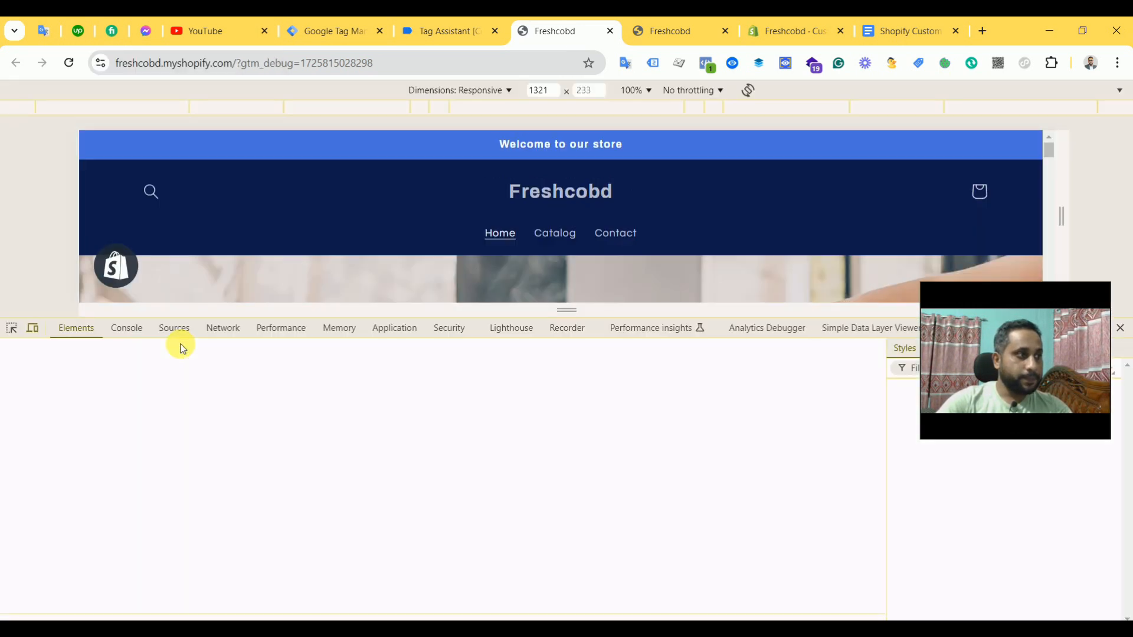
pyautogui.click(125, 329)
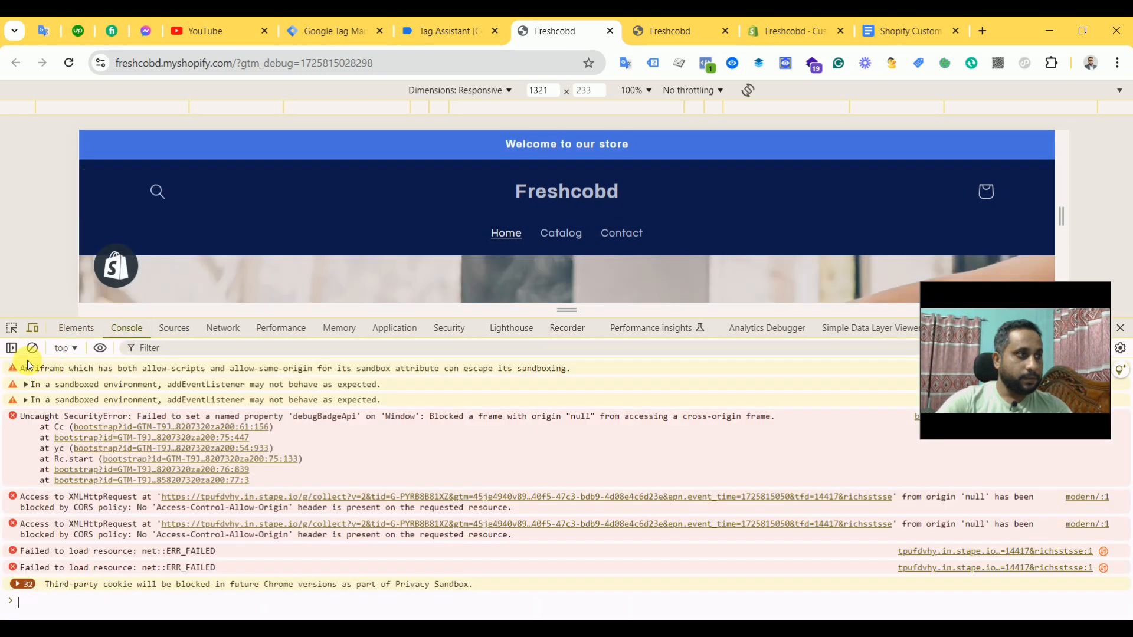
pyautogui.click(32, 348)
pyautogui.write('data')
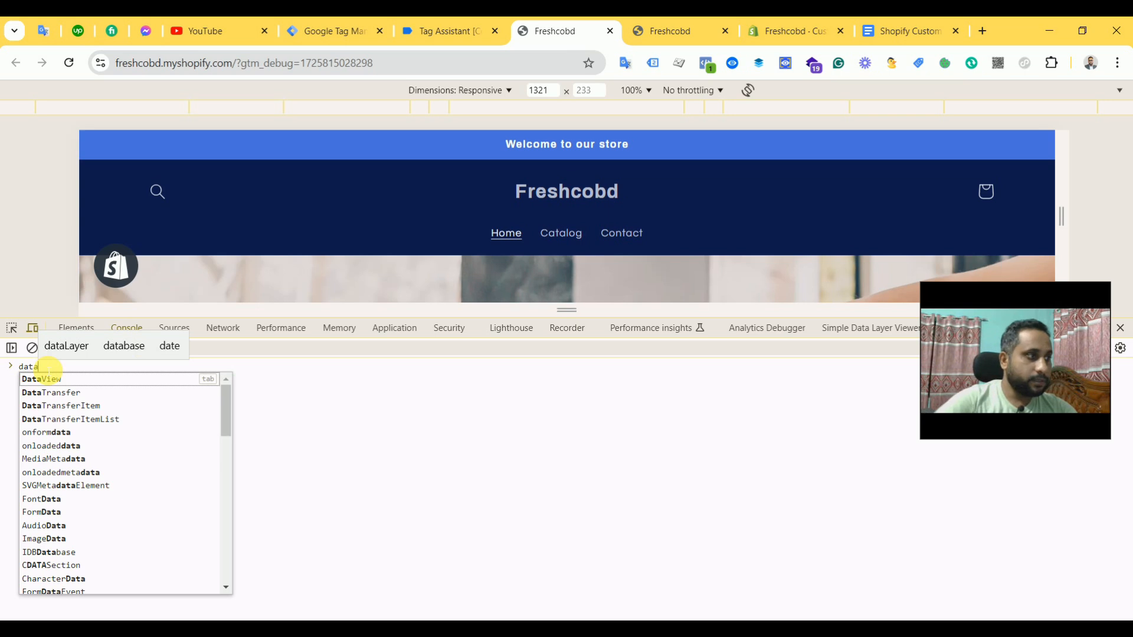
pyautogui.write('la')
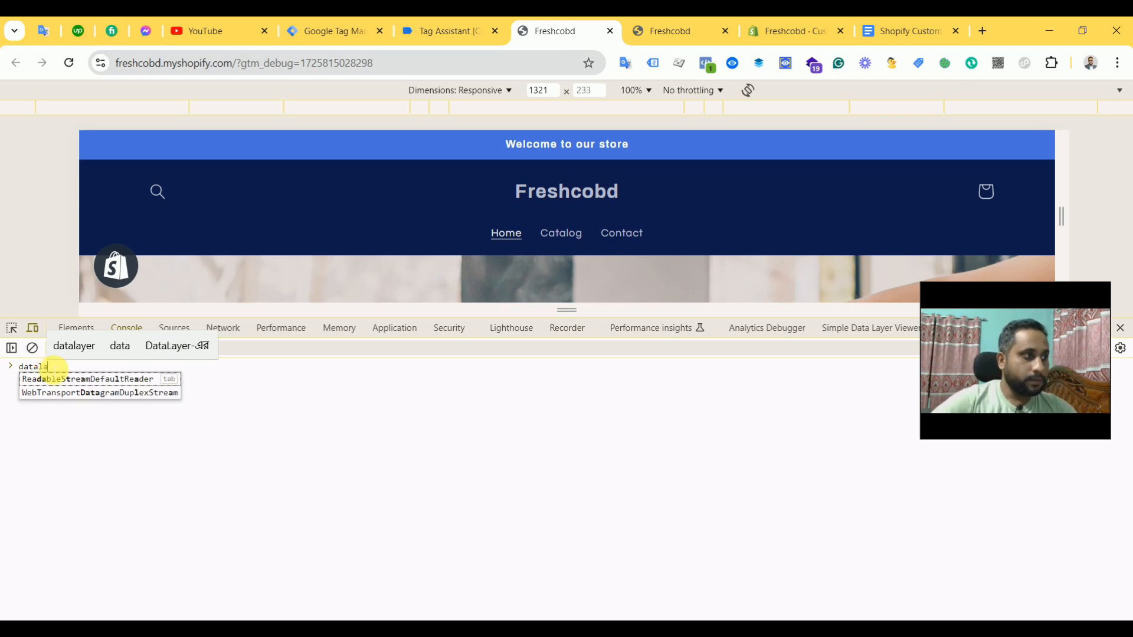
pyautogui.doubleClick(51, 369)
pyautogui.press('BackSpace')
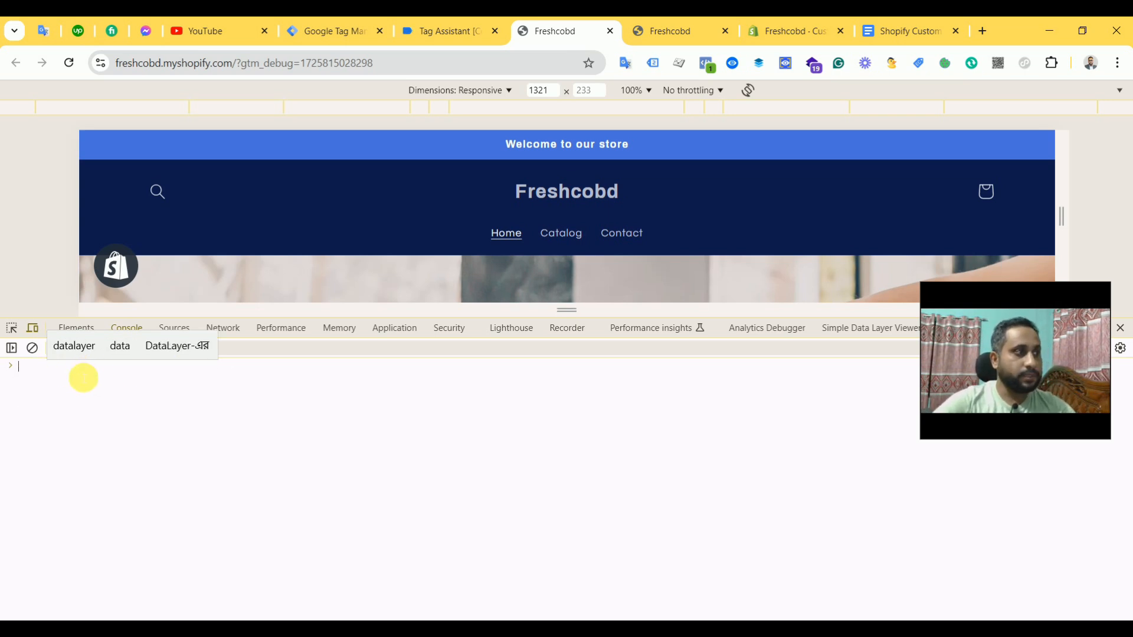
# Switch the console's JavaScript context from top to the custom pixel's web-pixel-sandbox frame.
pyautogui.click(65, 347)
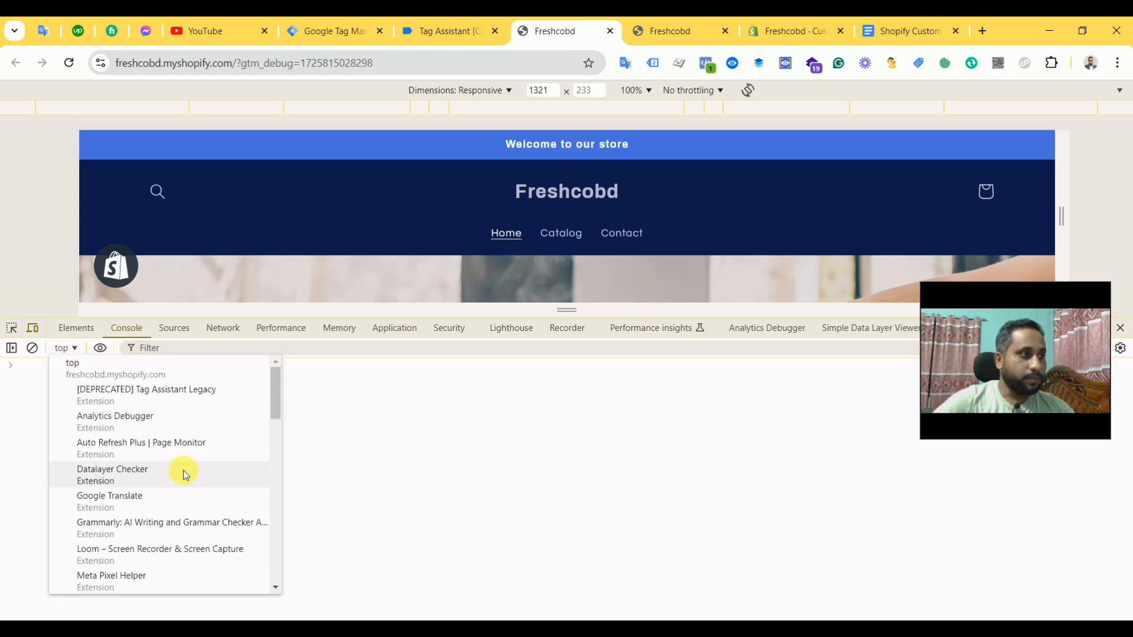
pyautogui.scroll(-5, 183, 470)
pyautogui.scroll(-4, 185, 474)
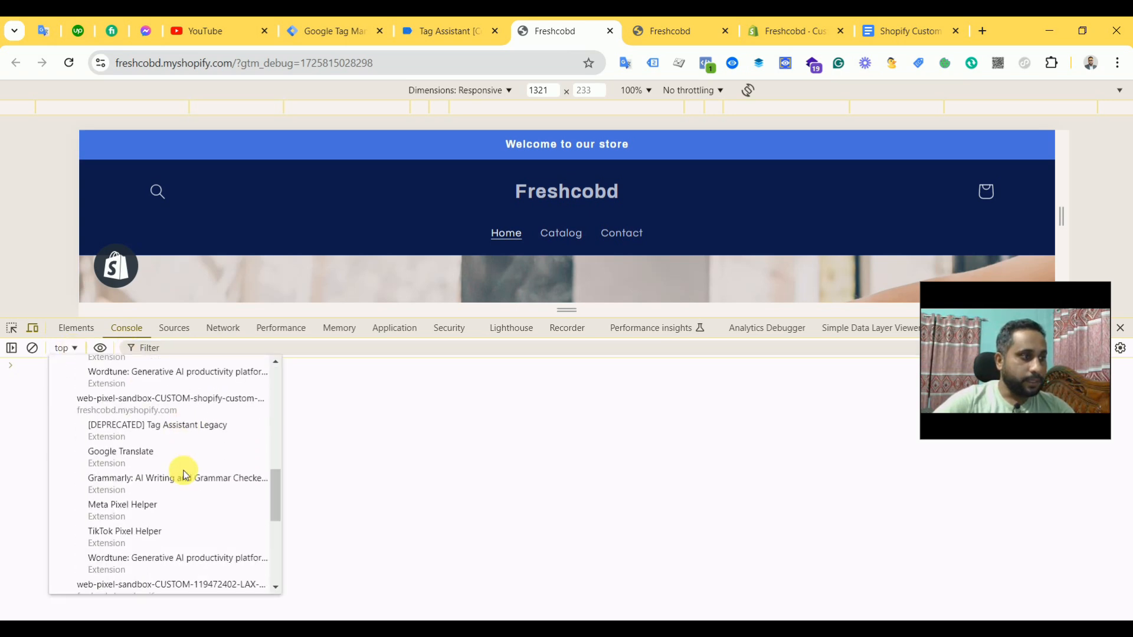
pyautogui.click(67, 373)
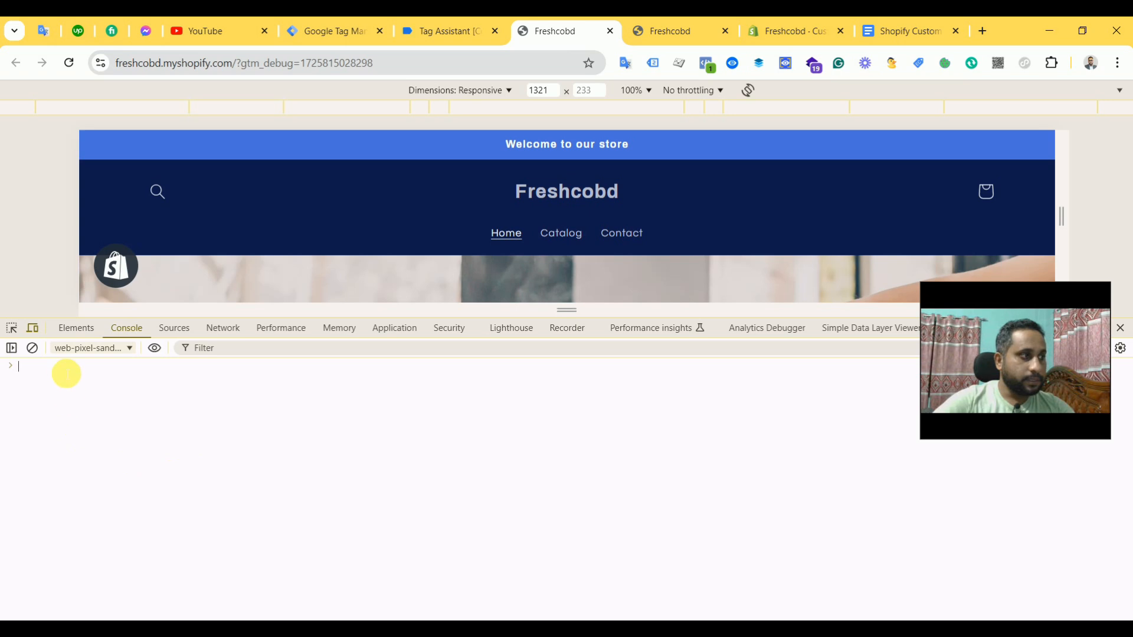
# Evaluate dataLayer in the console and expand the resulting array to inspect its events.
pyautogui.write('data')
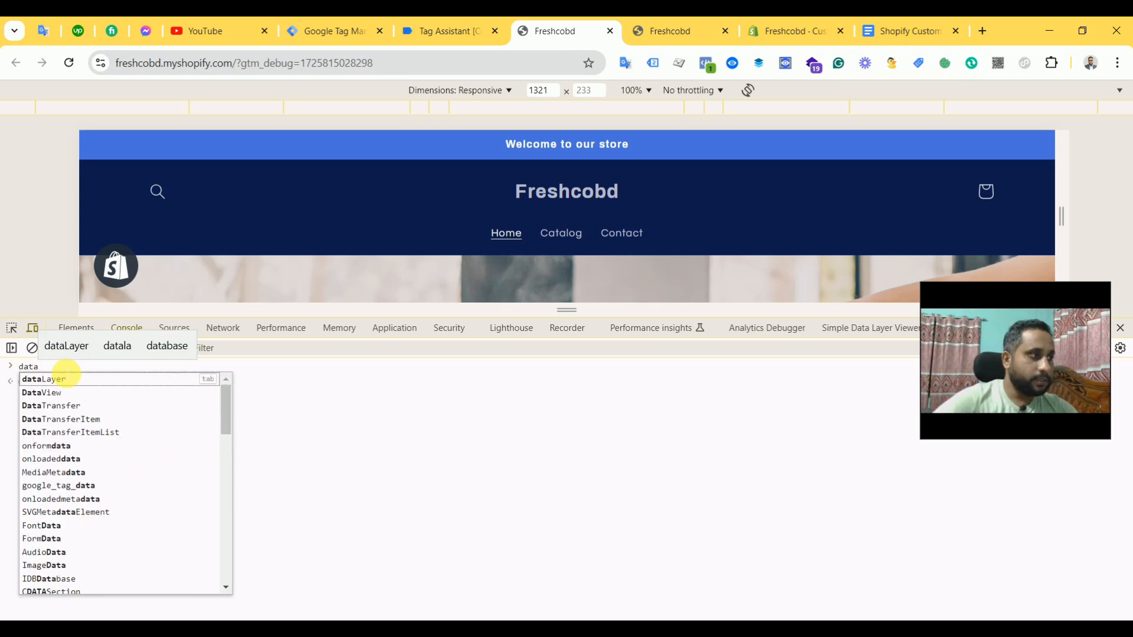
pyautogui.click(71, 380)
pyautogui.press('Return')
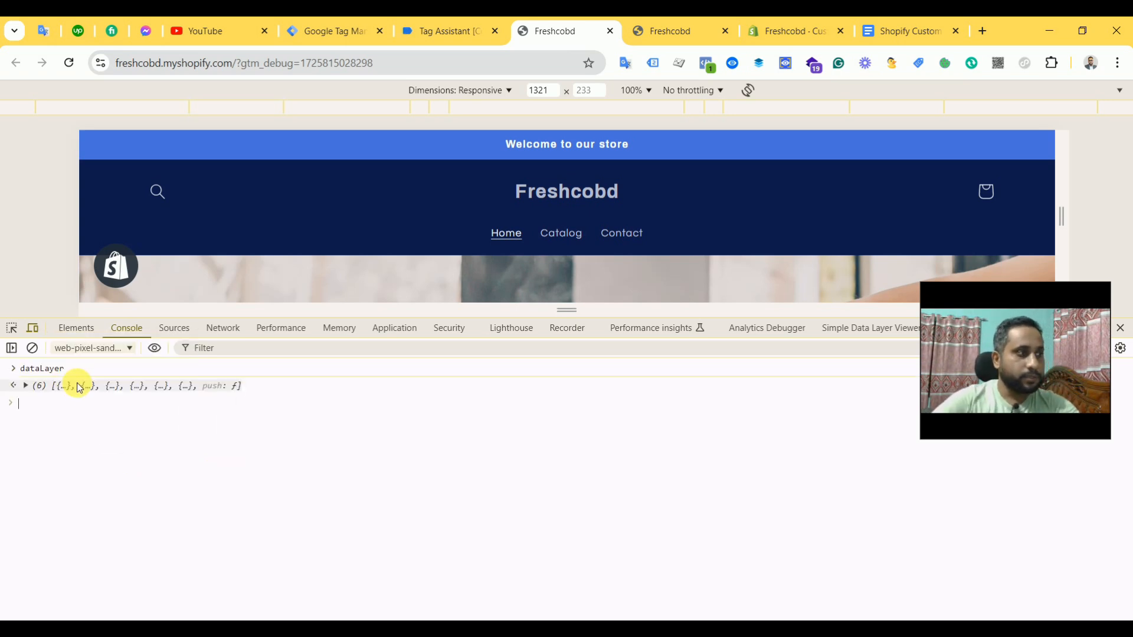
pyautogui.click(25, 386)
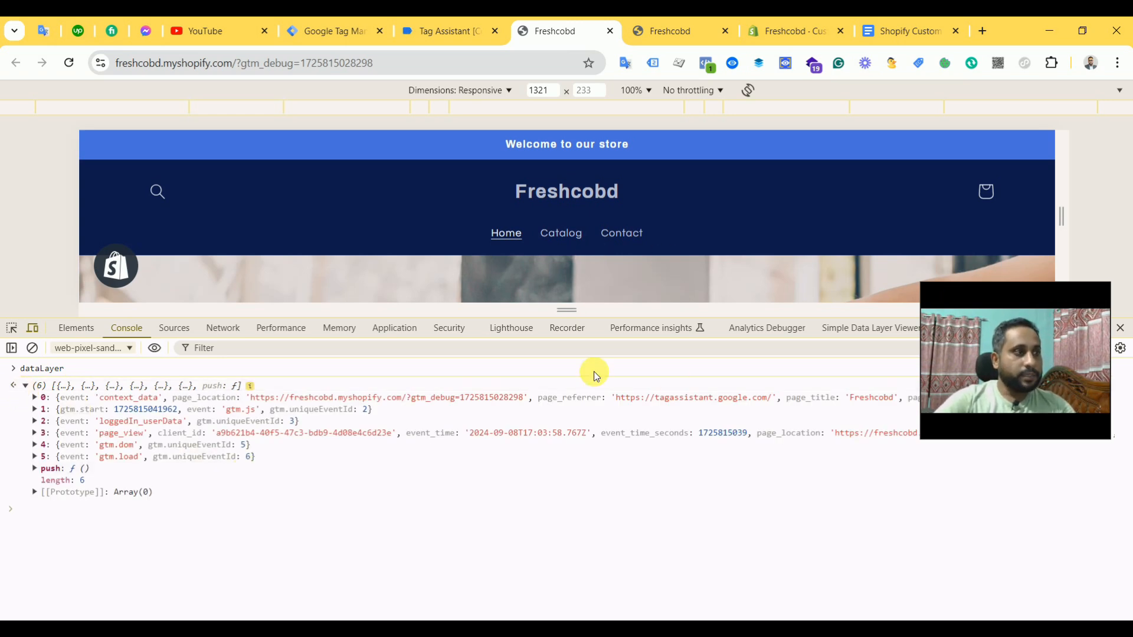
pyautogui.moveTo(1036, 372); pyautogui.dragTo(986, 237)
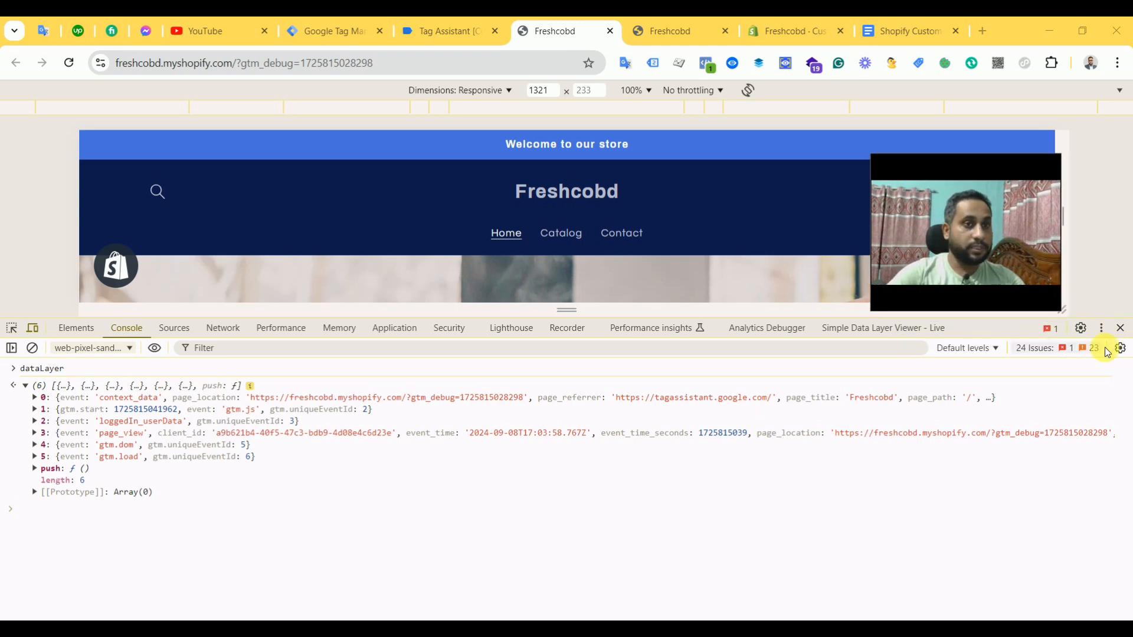
# Close the developer console and check the storefront page with the datalayer checker and Simple Data Layer Viewer extensions.
pyautogui.click(1120, 328)
pyautogui.moveTo(947, 242); pyautogui.dragTo(991, 326)
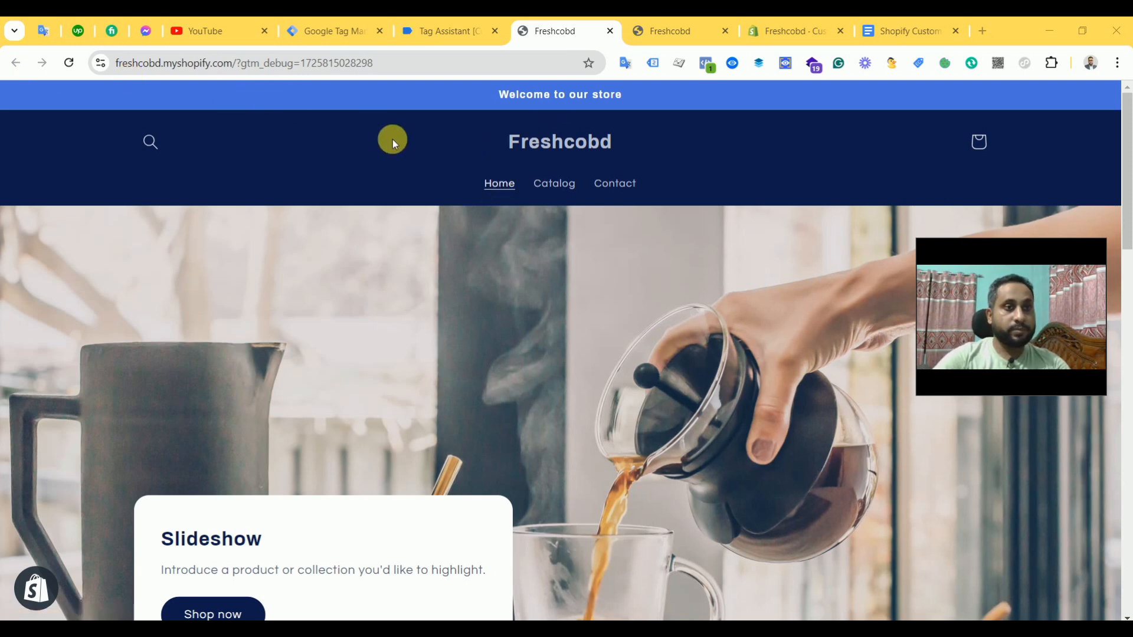
pyautogui.click(732, 63)
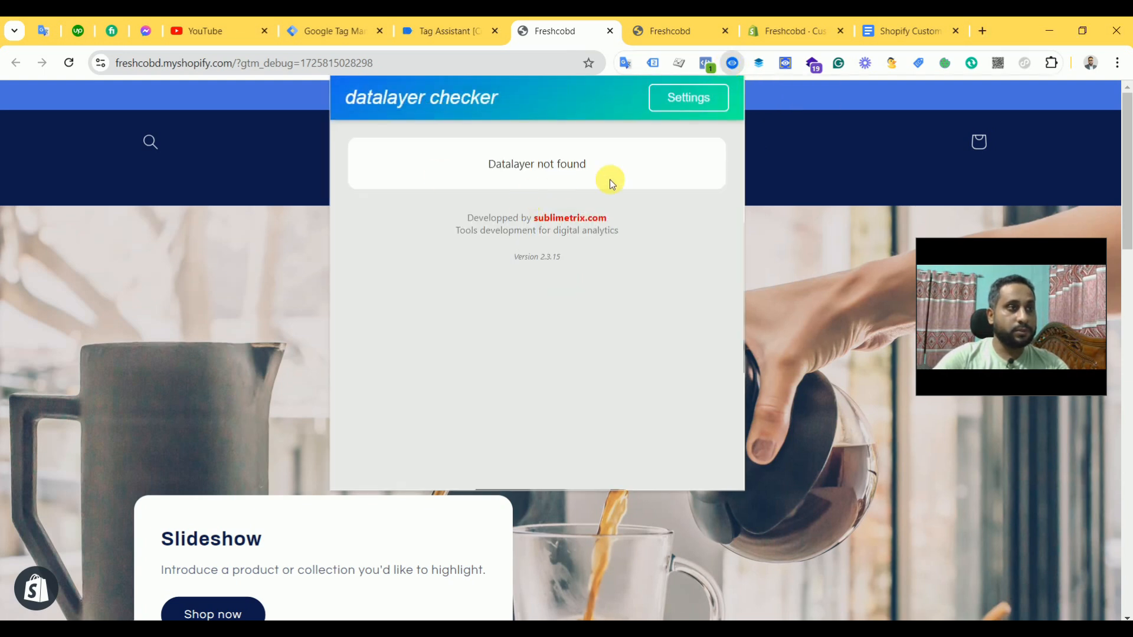
pyautogui.click(759, 65)
pyautogui.click(759, 64)
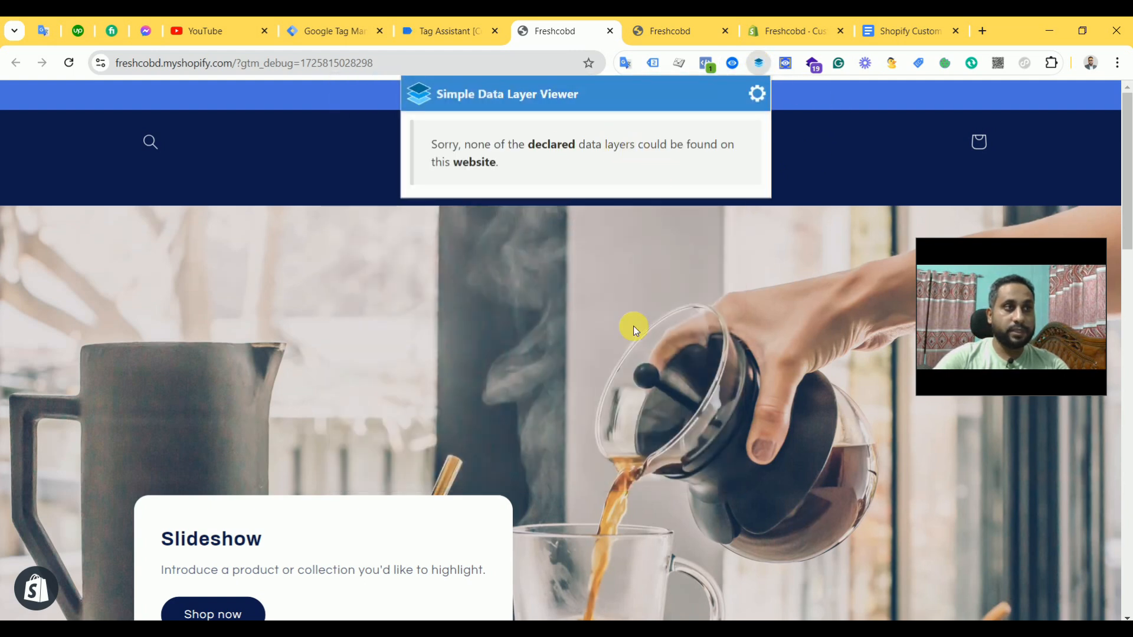
pyautogui.click(556, 31)
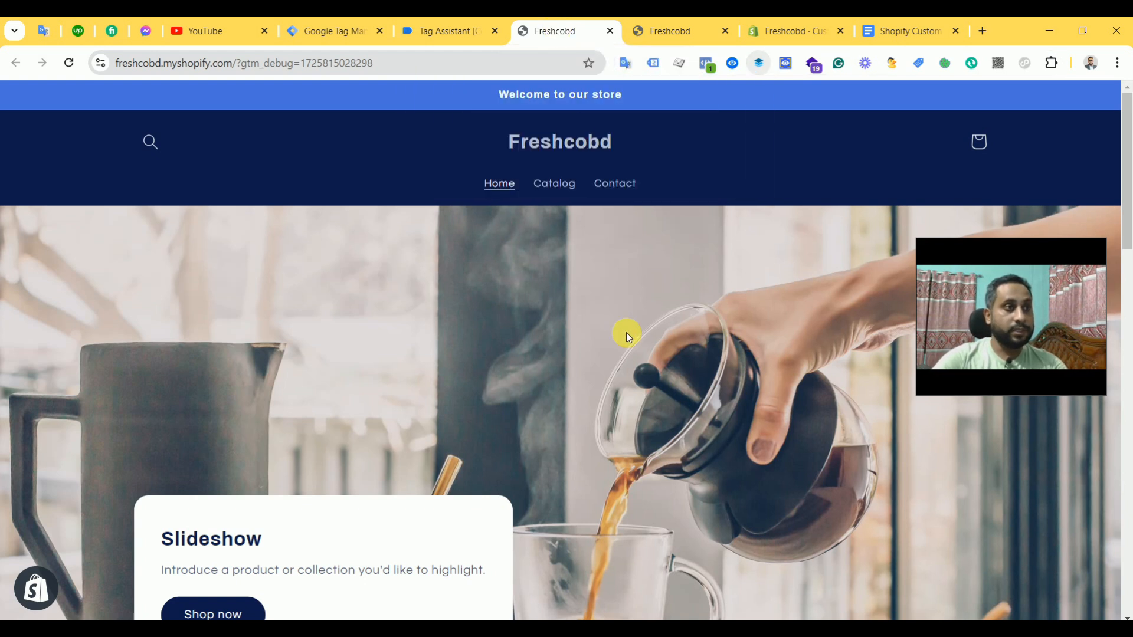
pyautogui.scroll(-1, 631, 346)
pyautogui.scroll(1, 631, 346)
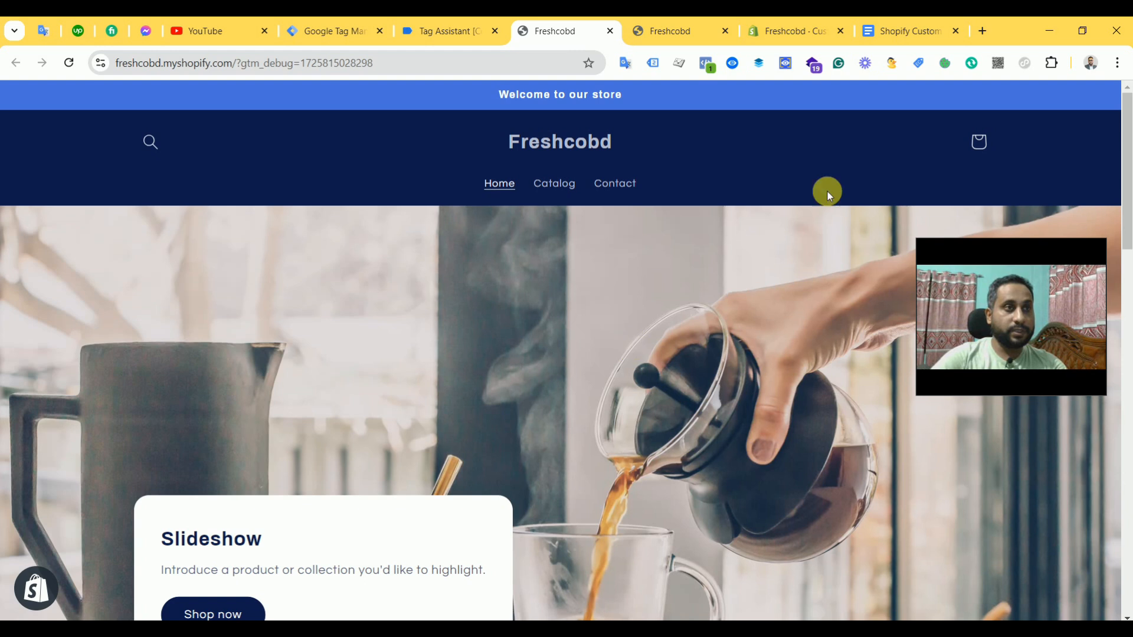
# Disable the Shopify Custom Pixel DataLayer Checker option in DataLayer Checker Plus, save the settings and reload the storefront.
pyautogui.click(786, 66)
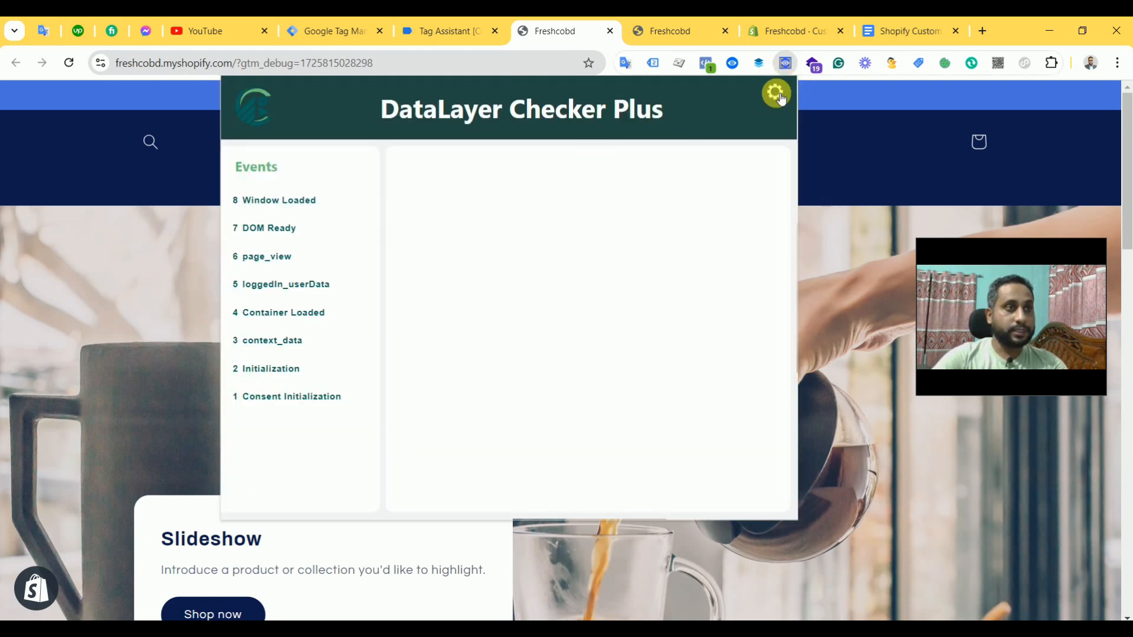
pyautogui.click(779, 96)
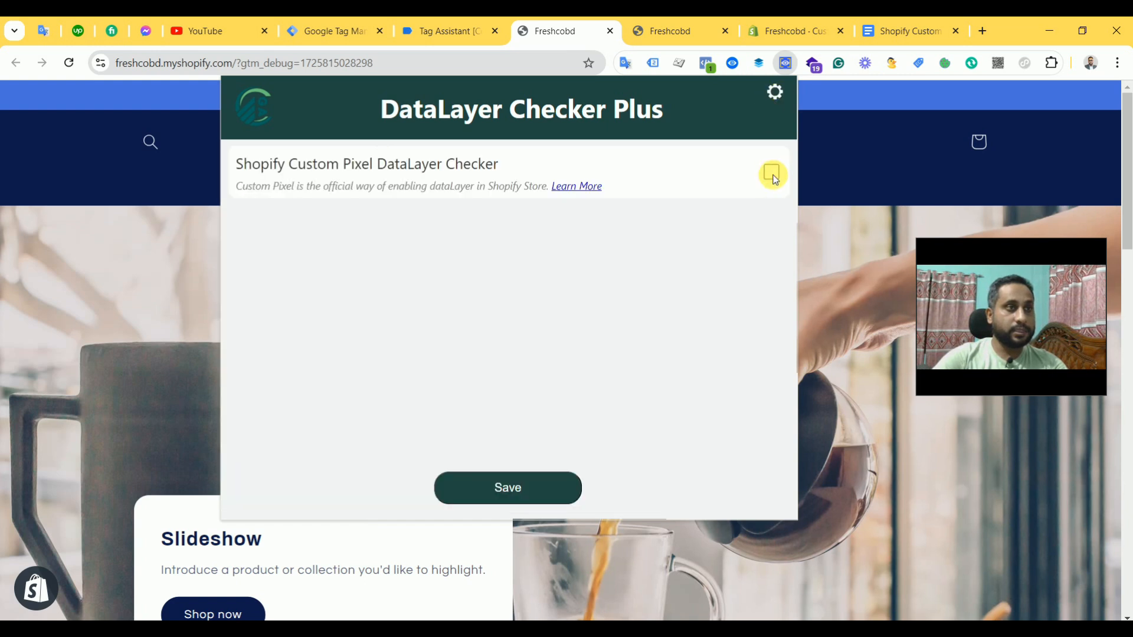
pyautogui.click(521, 485)
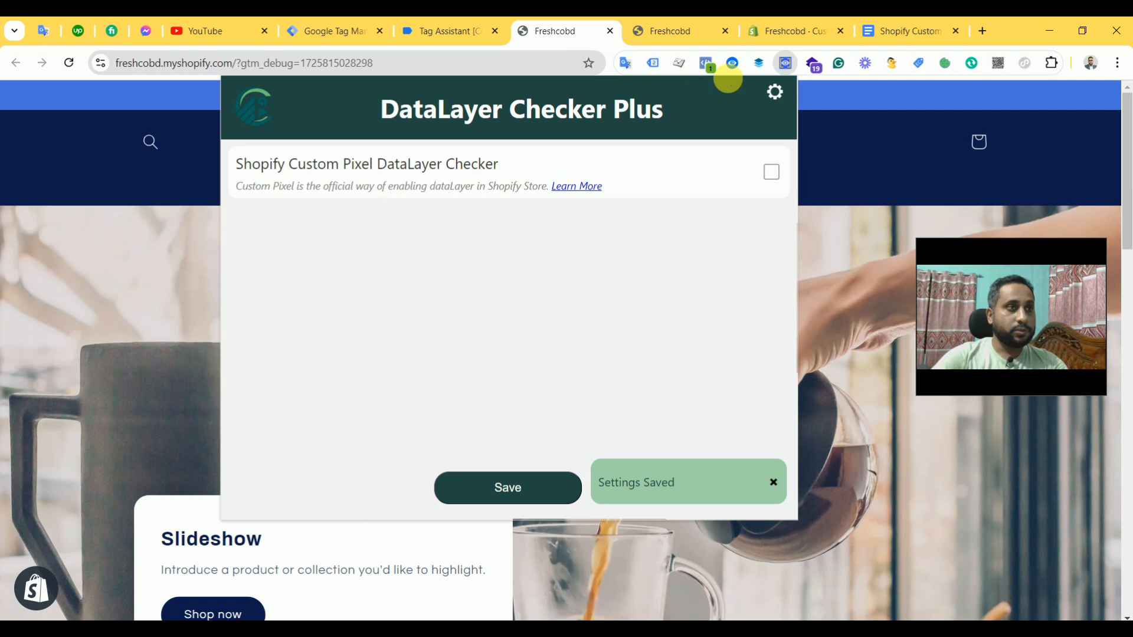
pyautogui.click(569, 30)
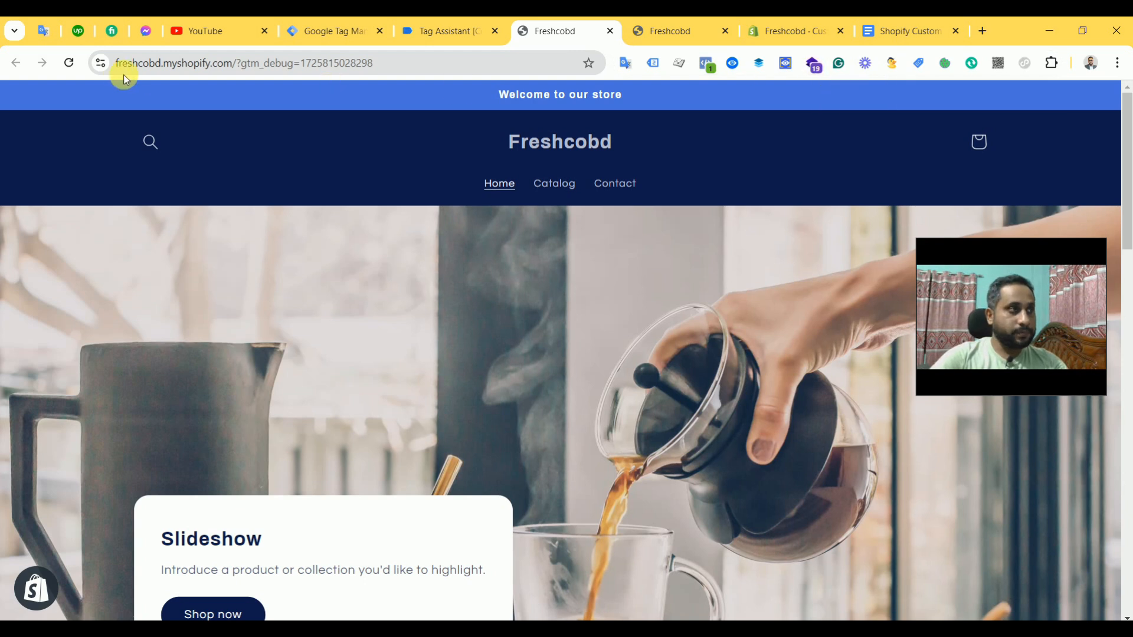
pyautogui.click(70, 63)
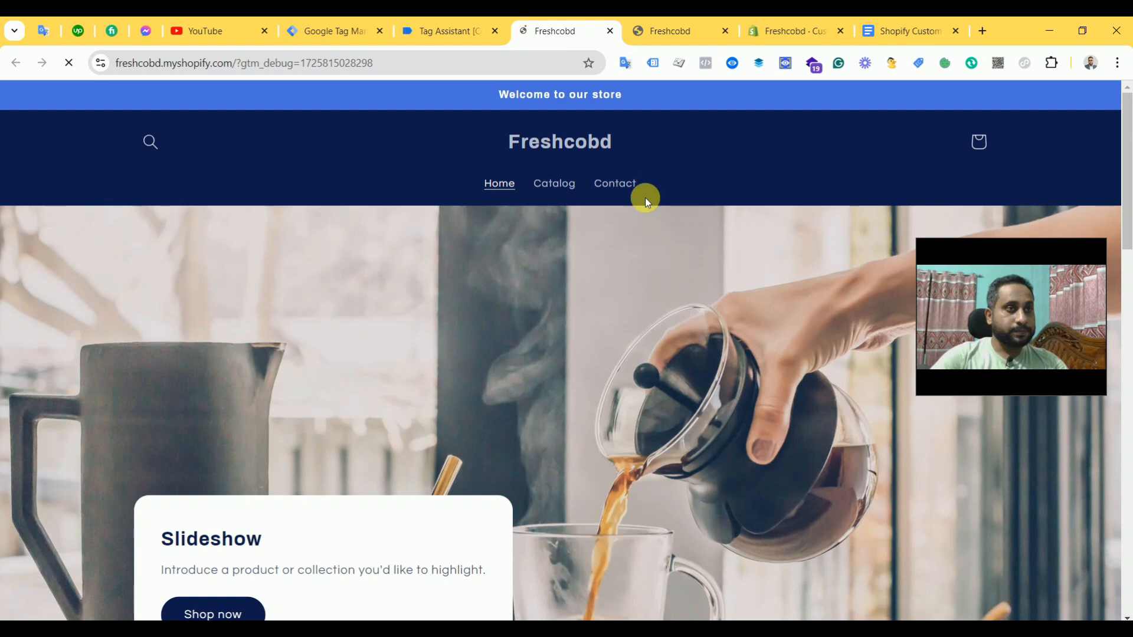
# Open the Glamour Pheromone For Men And Women product page and check it for a data layer with DataLayer Checker Plus.
pyautogui.scroll(-15, 700, 325)
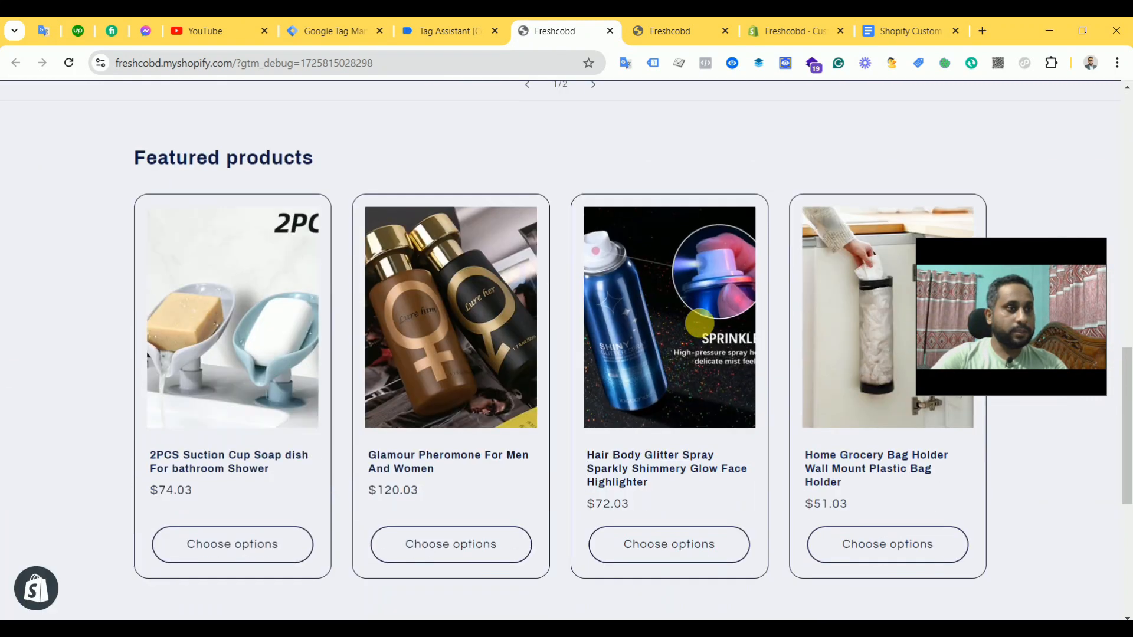
pyautogui.click(472, 216)
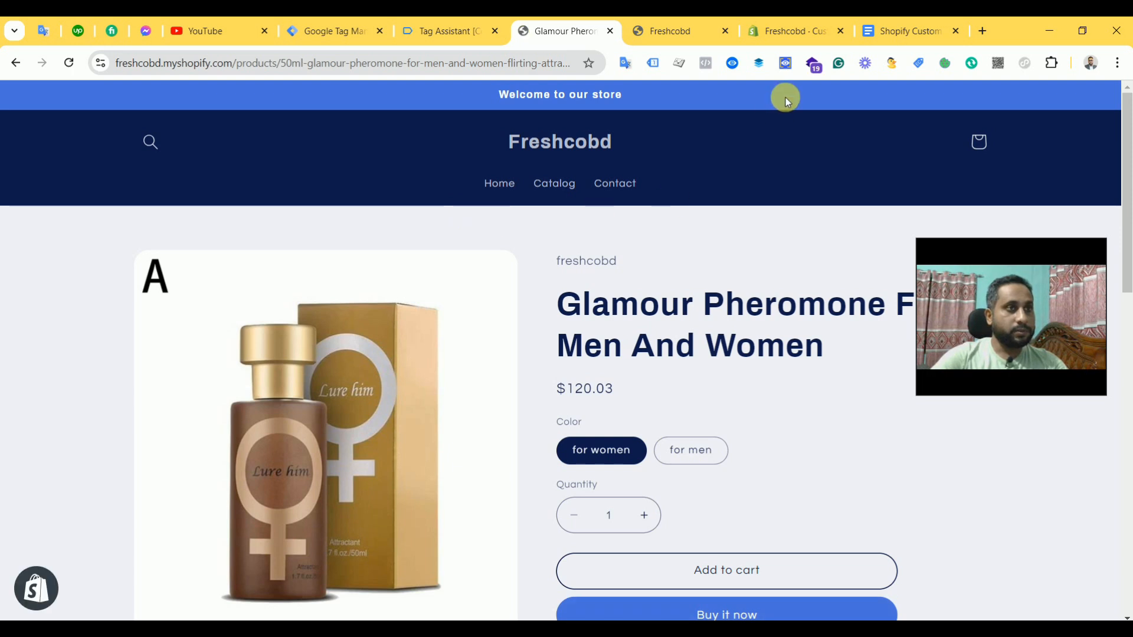
pyautogui.click(785, 64)
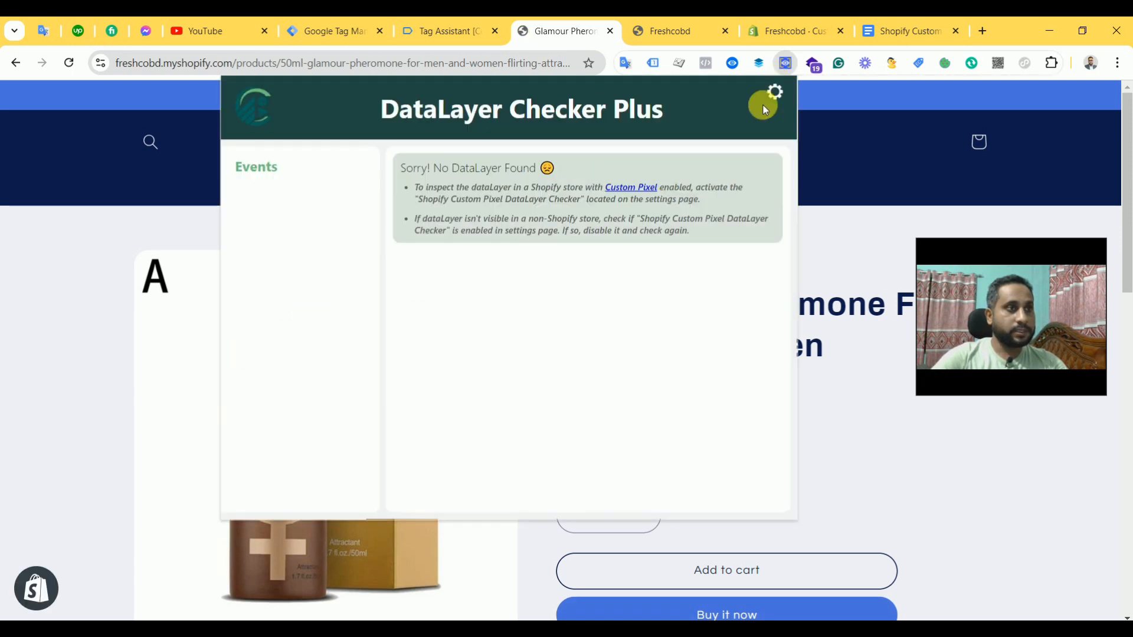
# Enable Shopify Custom Pixel DataLayer Checker in the extension's settings, save, and reload the product page.
pyautogui.click(775, 93)
pyautogui.click(771, 172)
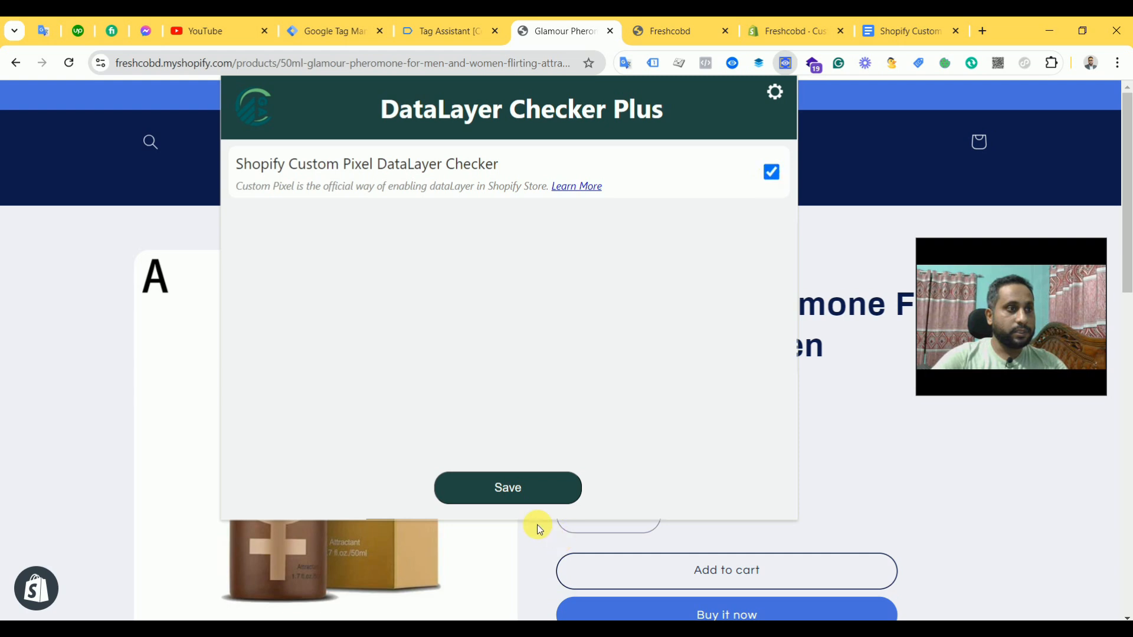
pyautogui.click(527, 497)
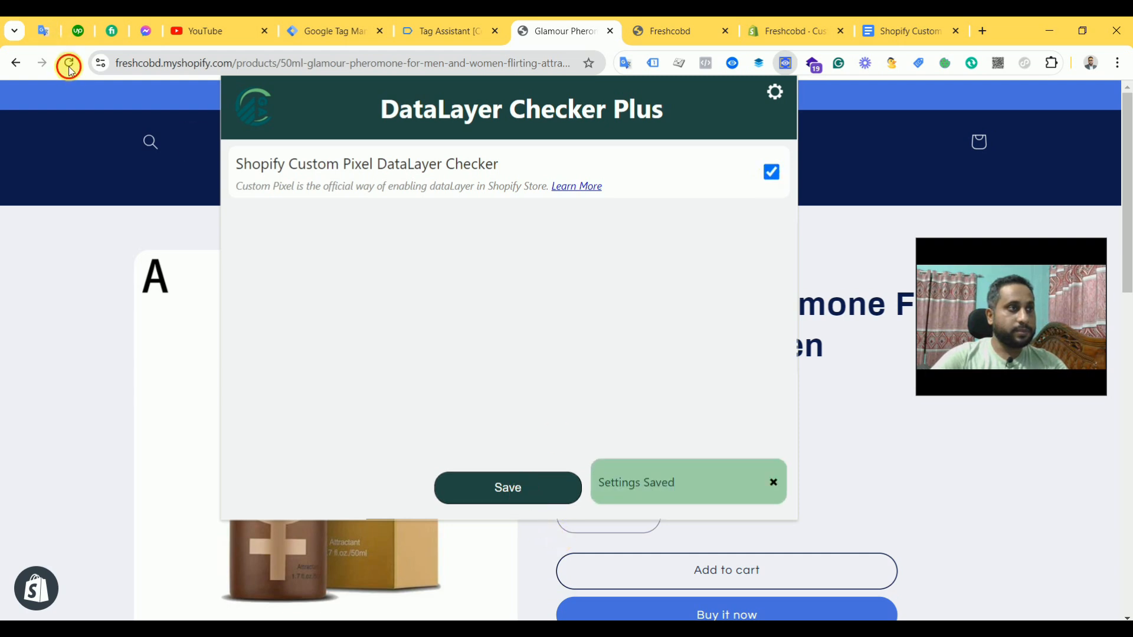
pyautogui.click(69, 63)
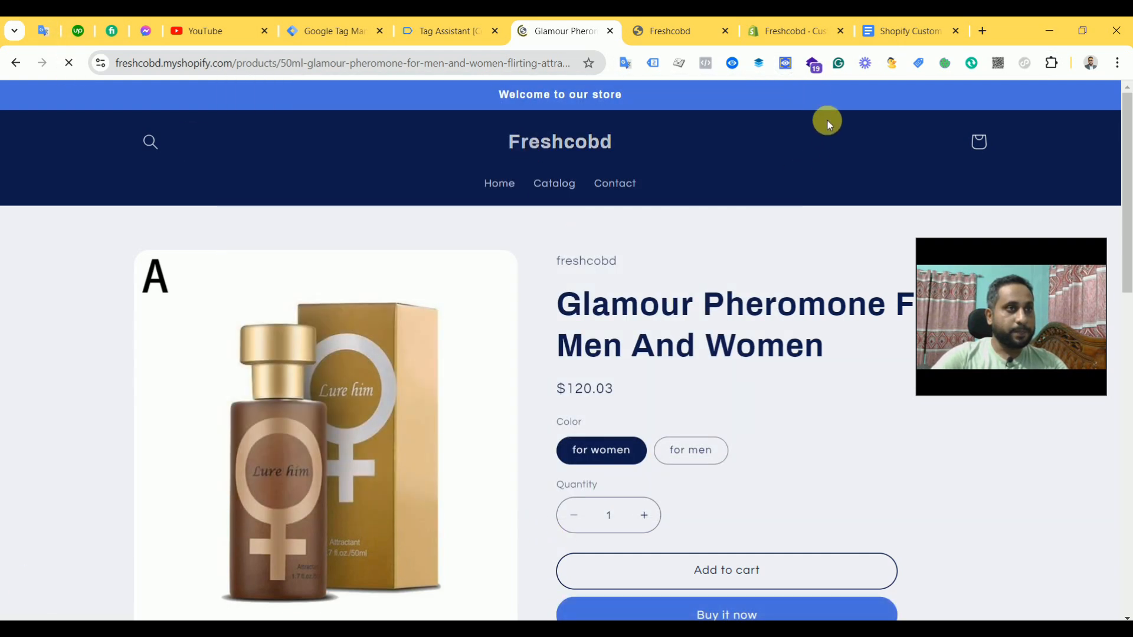
# Inspect the view_item event in DataLayer Checker Plus, including its event_time and event_time_seconds parameters.
pyautogui.click(785, 63)
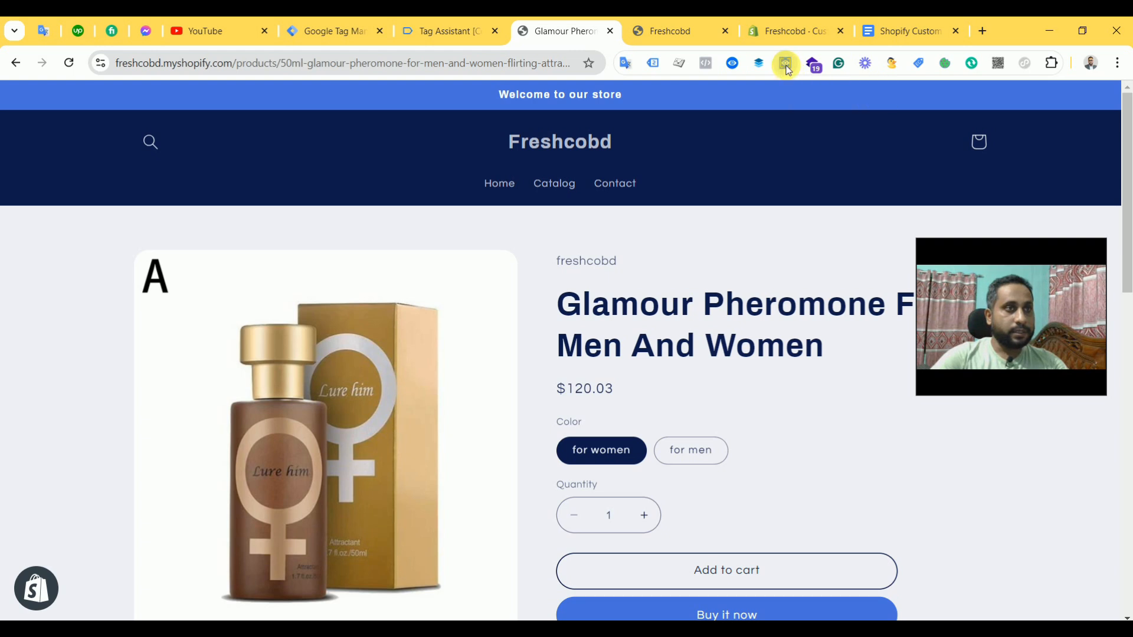
pyautogui.click(278, 206)
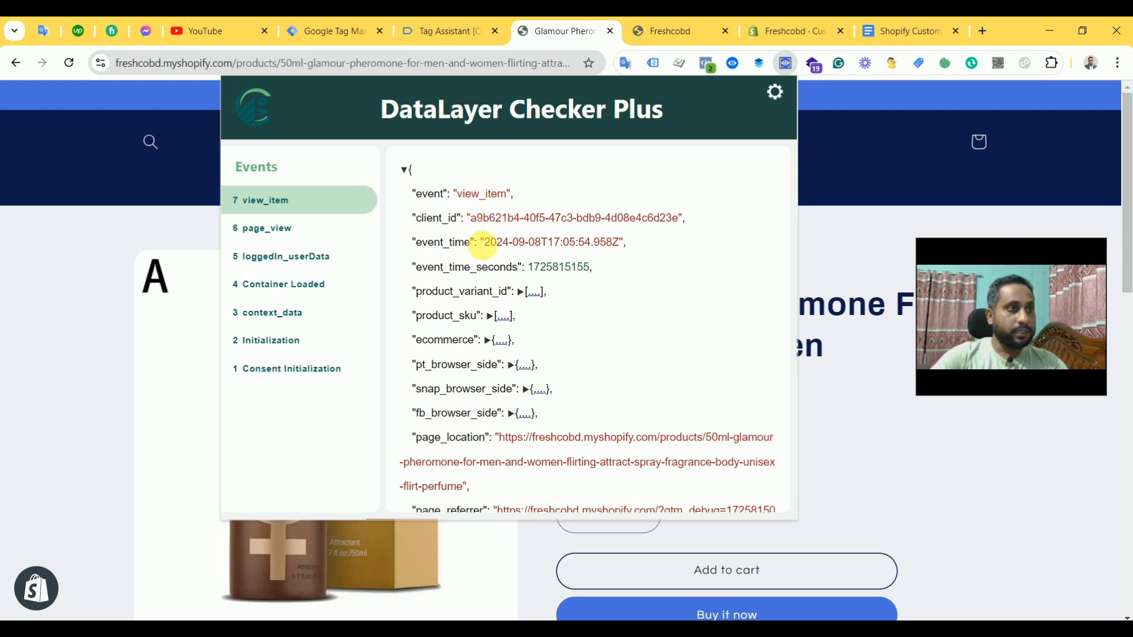
pyautogui.moveTo(479, 242); pyautogui.dragTo(586, 243)
pyautogui.moveTo(527, 267); pyautogui.dragTo(578, 268)
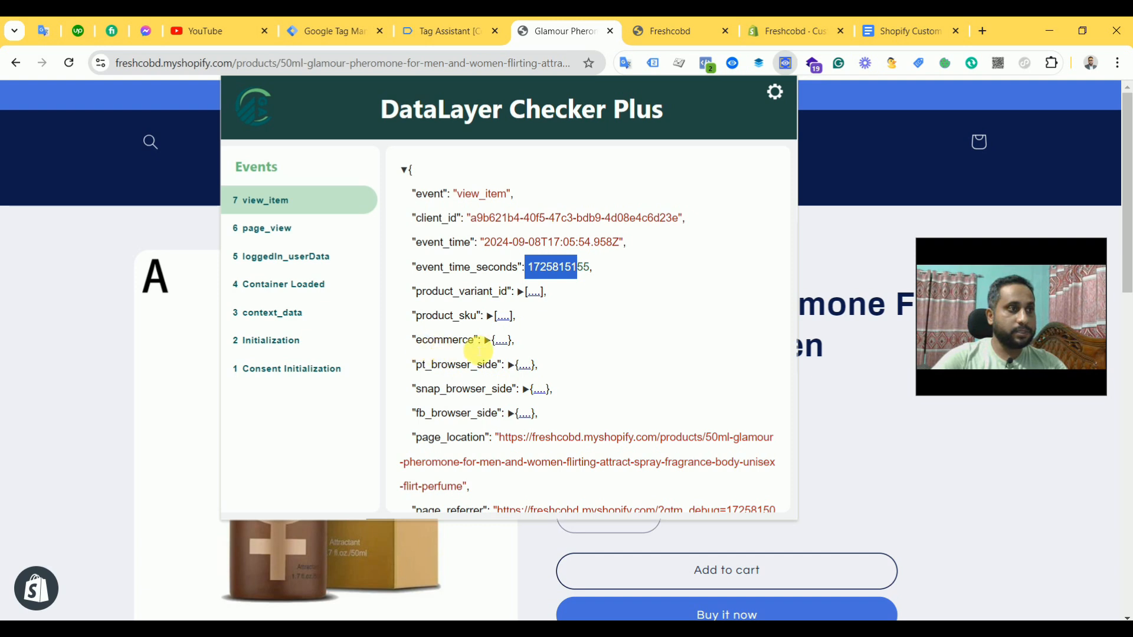
# Expand the view_item event's ecommerce object and its items array to examine the currency, value and product details.
pyautogui.click(489, 341)
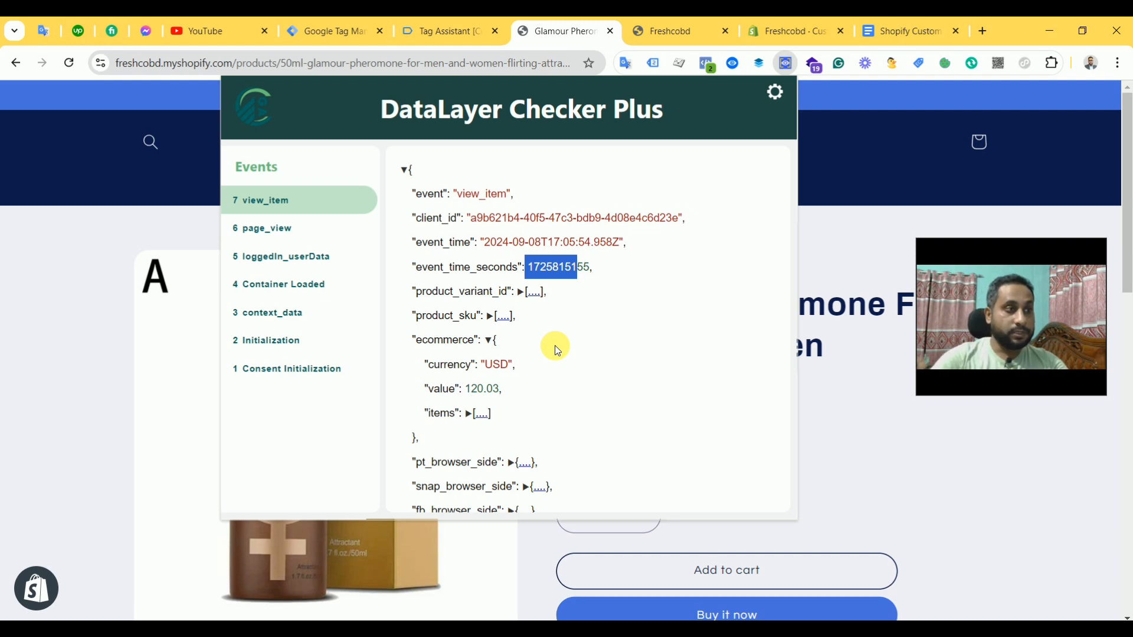
pyautogui.scroll(-2, 554, 347)
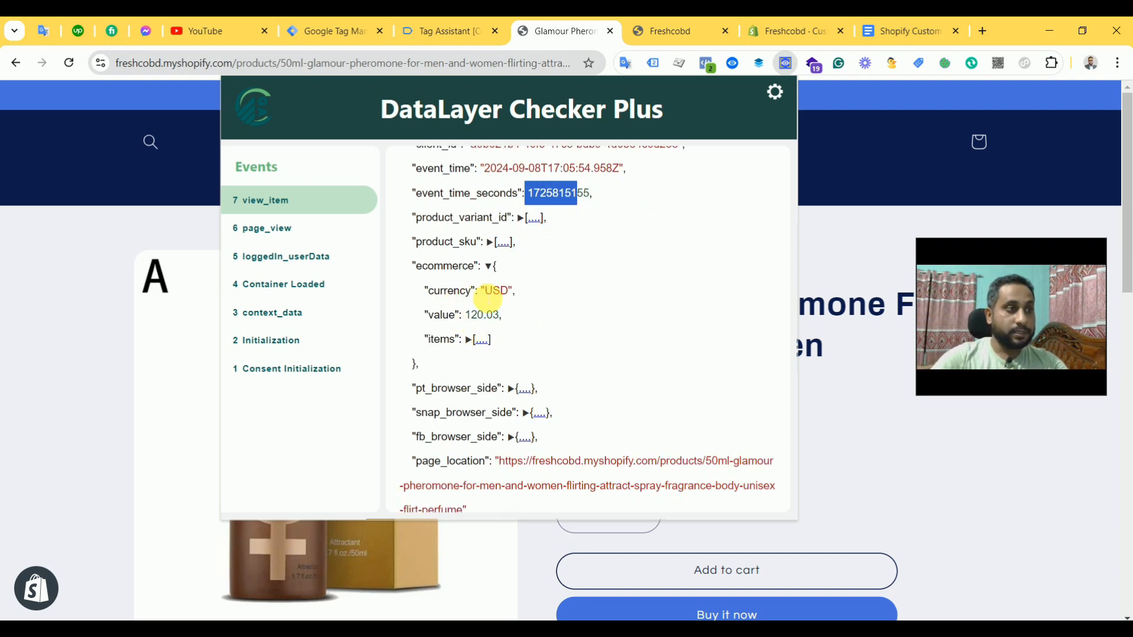
pyautogui.doubleClick(475, 315)
pyautogui.click(474, 315)
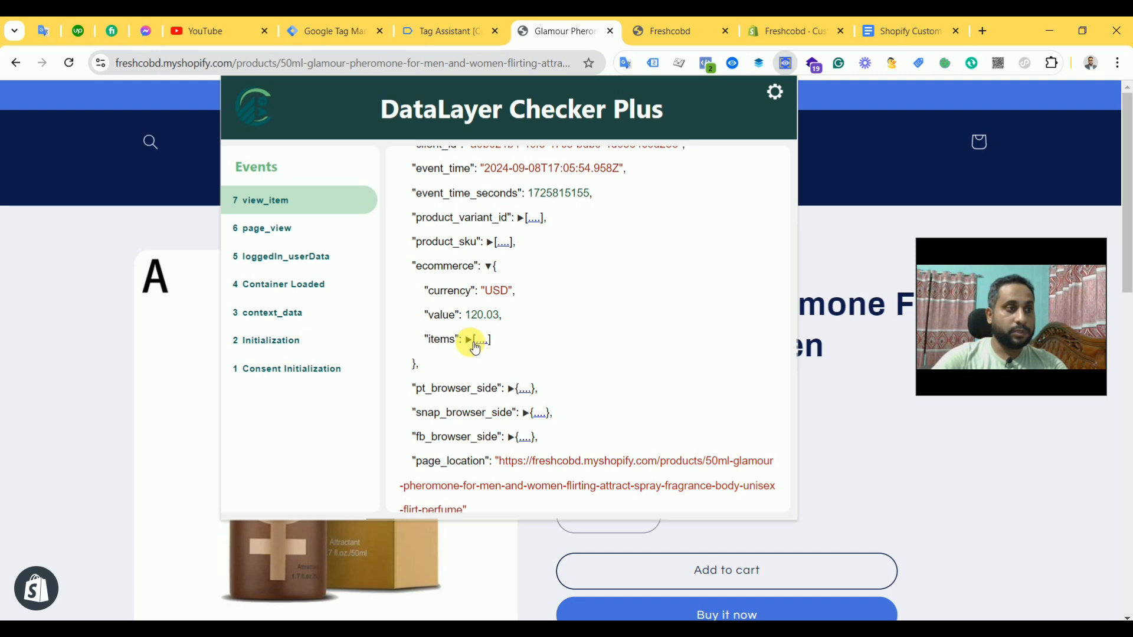
pyautogui.click(472, 341)
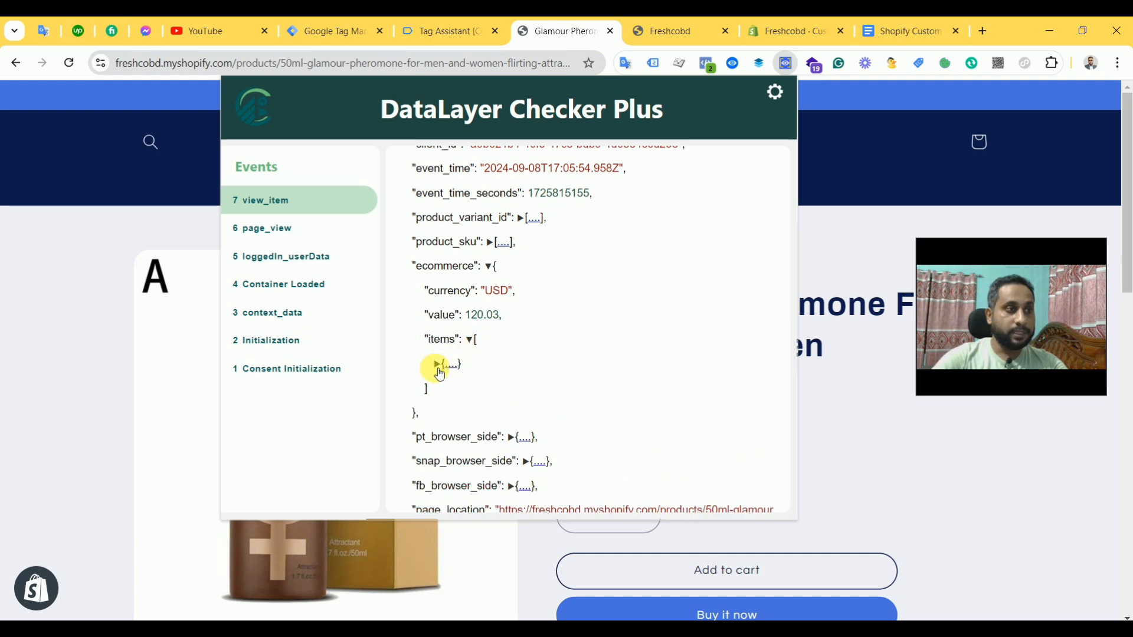
pyautogui.click(446, 364)
pyautogui.scroll(-3, 577, 395)
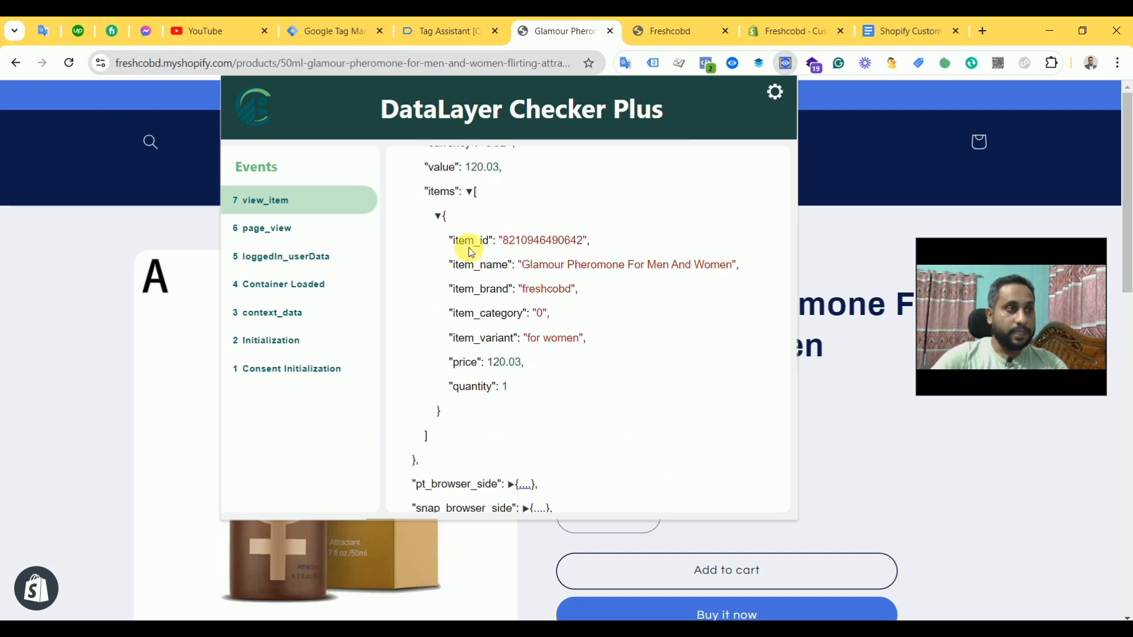
# Expand the pt_browser_side, snap_browser_side and fb_browser_side objects of the view_item event and examine their parameters.
pyautogui.scroll(-3, 513, 395)
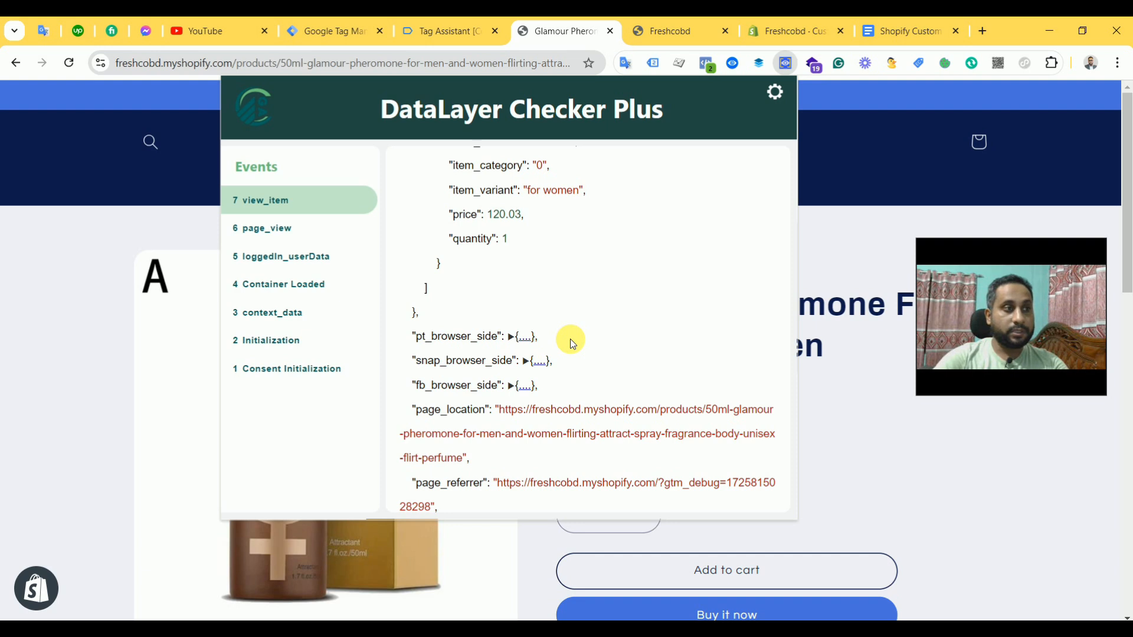
pyautogui.click(511, 337)
pyautogui.scroll(-3, 523, 379)
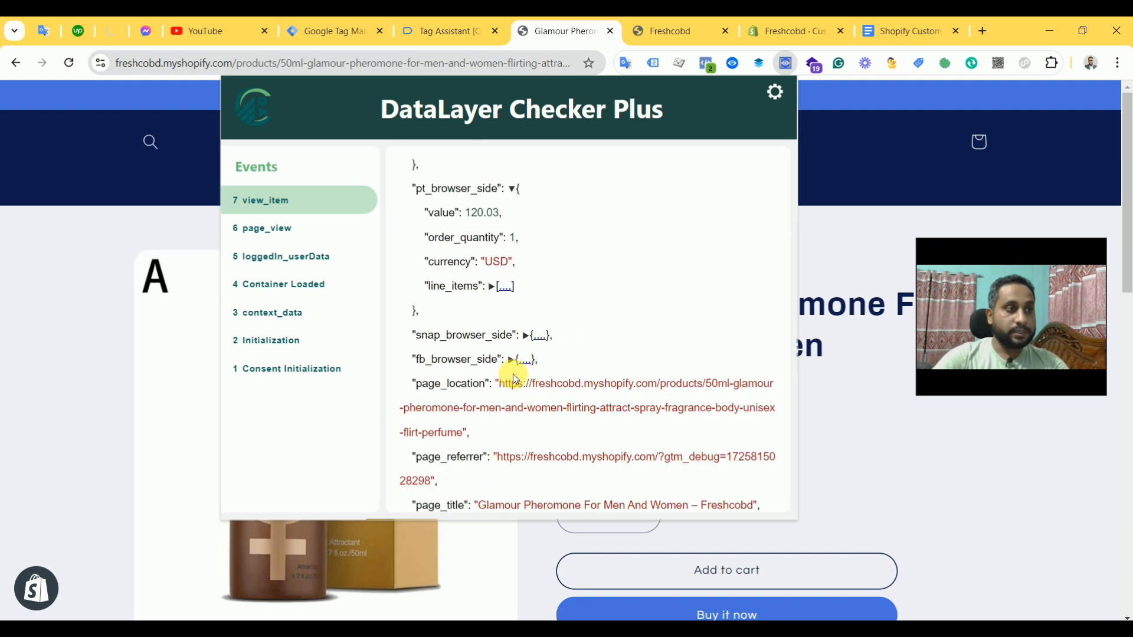
pyautogui.click(527, 335)
pyautogui.scroll(-3, 576, 363)
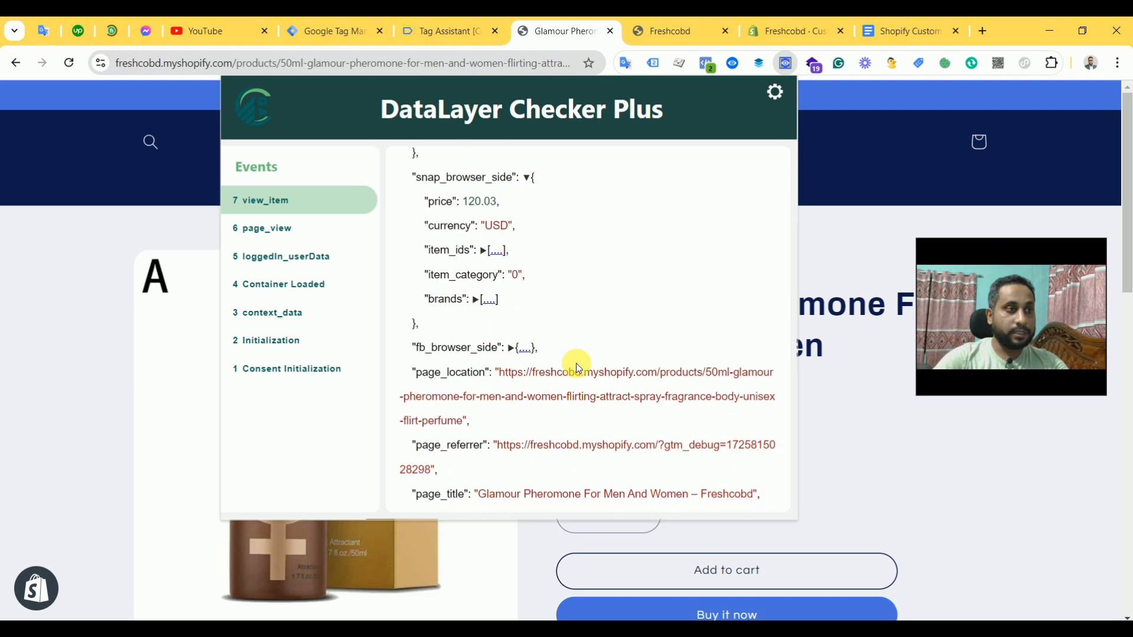
pyautogui.click(515, 284)
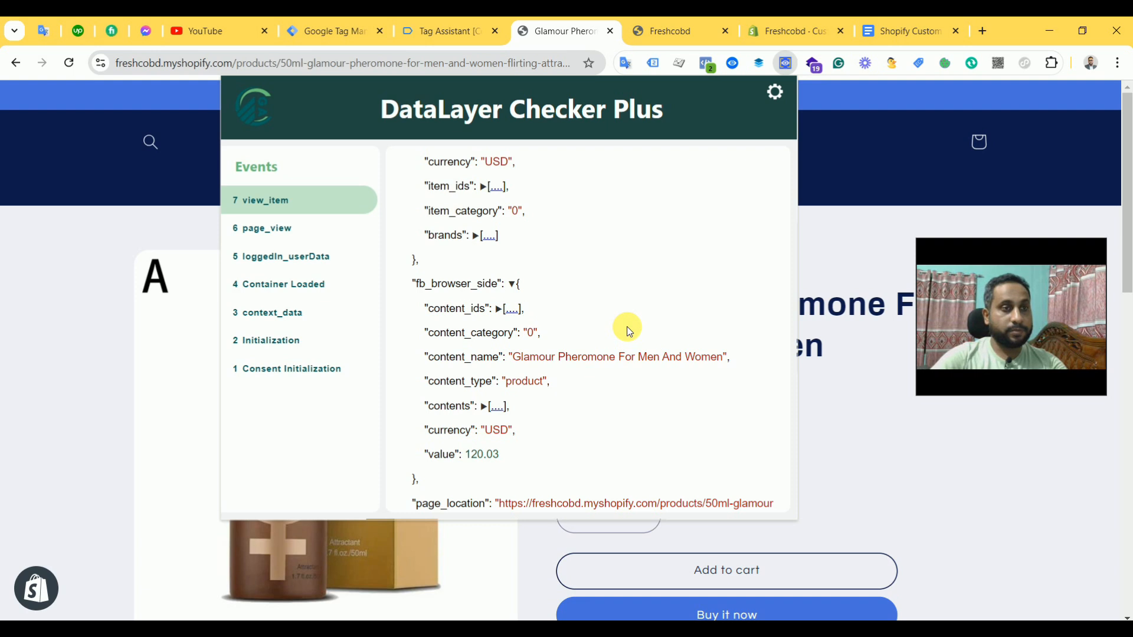
pyautogui.scroll(4, 629, 328)
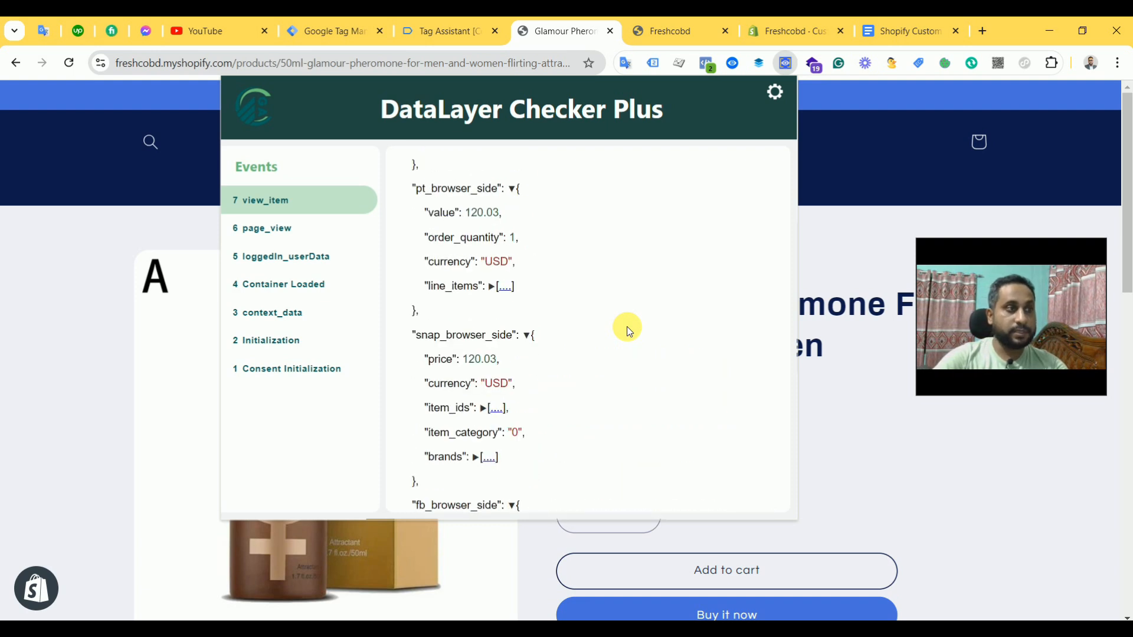
pyautogui.scroll(-1, 629, 328)
# Close the data layer checker and add the Glamour Pheromone product's for women variant to the cart.
pyautogui.click(554, 37)
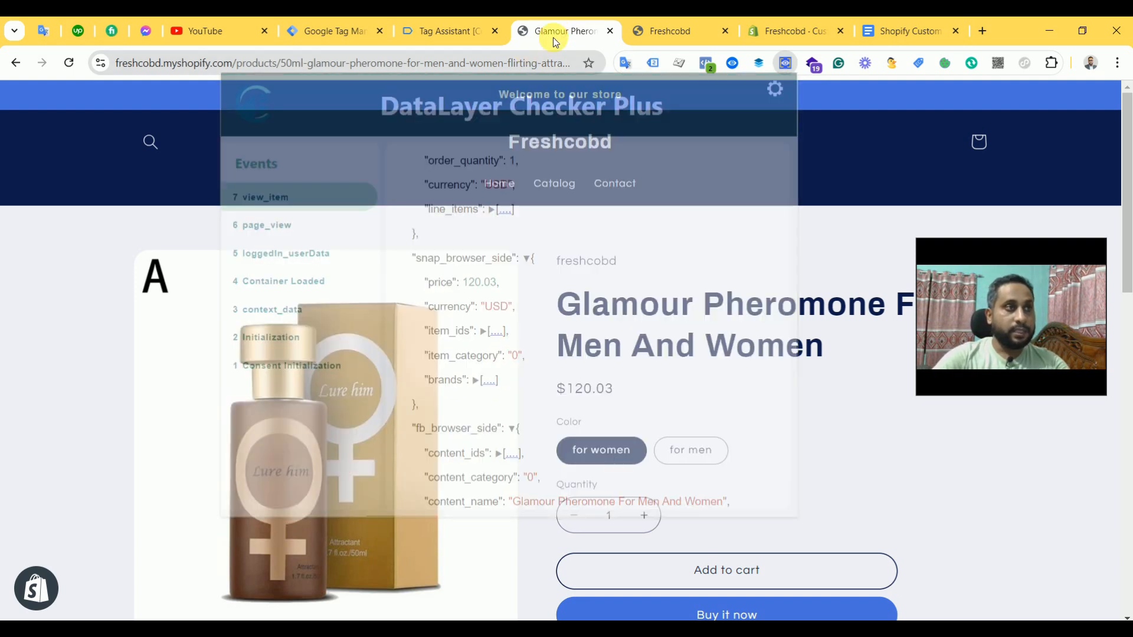
pyautogui.scroll(-3, 729, 407)
pyautogui.click(732, 422)
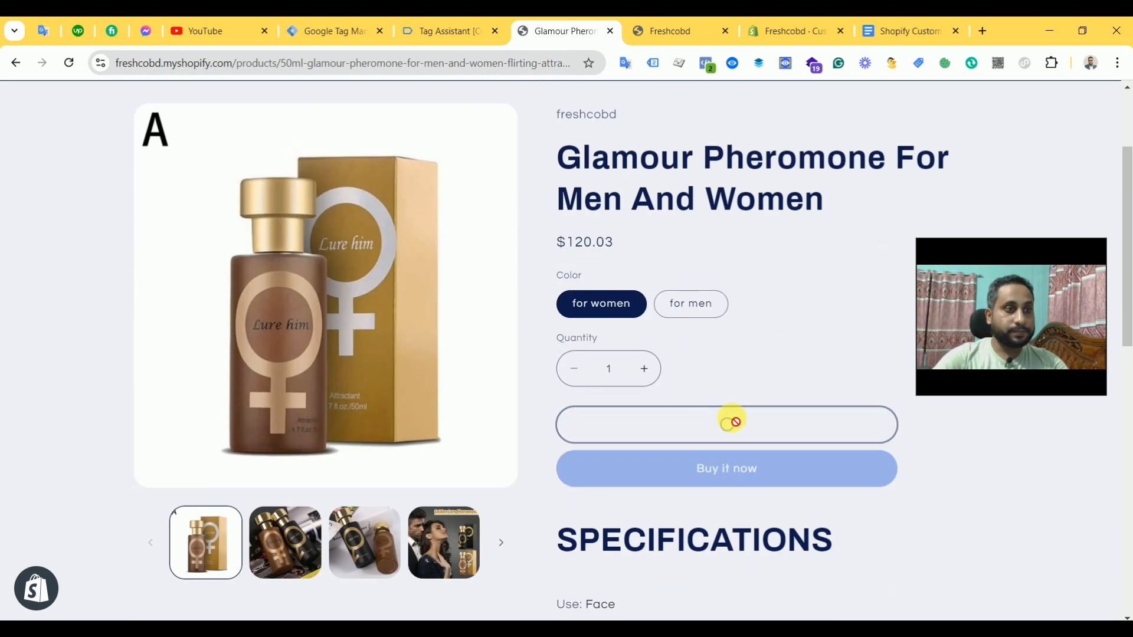
# Inspect the add_to_cart event and its parameters in DataLayer Checker Plus.
pyautogui.click(785, 62)
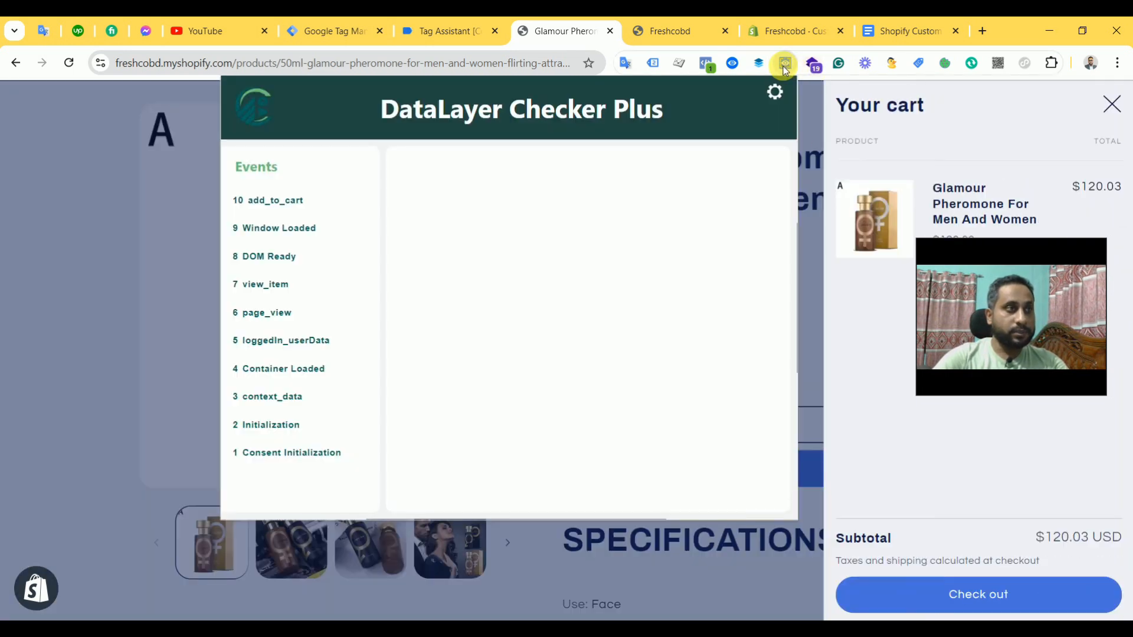
pyautogui.click(253, 200)
pyautogui.scroll(-3, 551, 290)
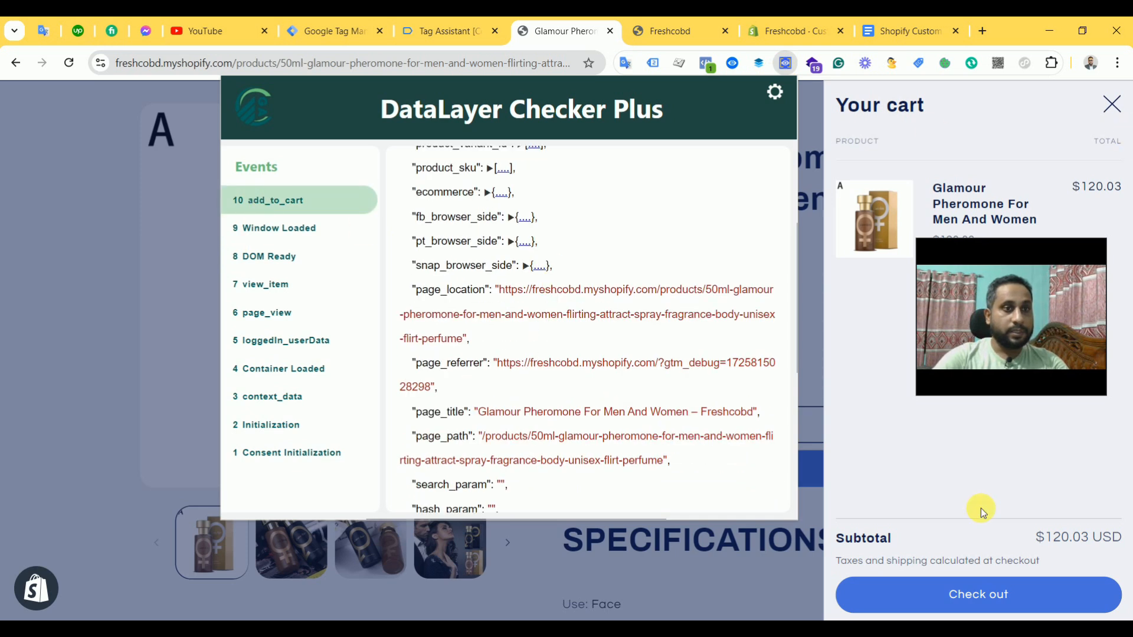
# Check out the cart and fill in the contact e-mail and Bangladesh delivery details from the first saved address suggestion.
pyautogui.click(977, 596)
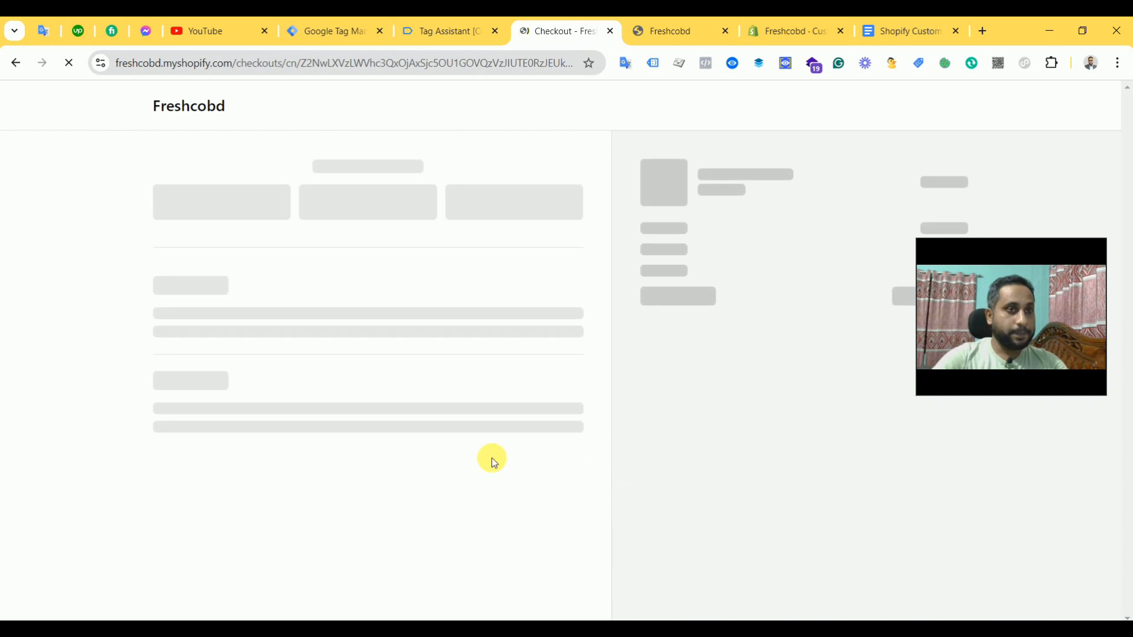
pyautogui.click(216, 210)
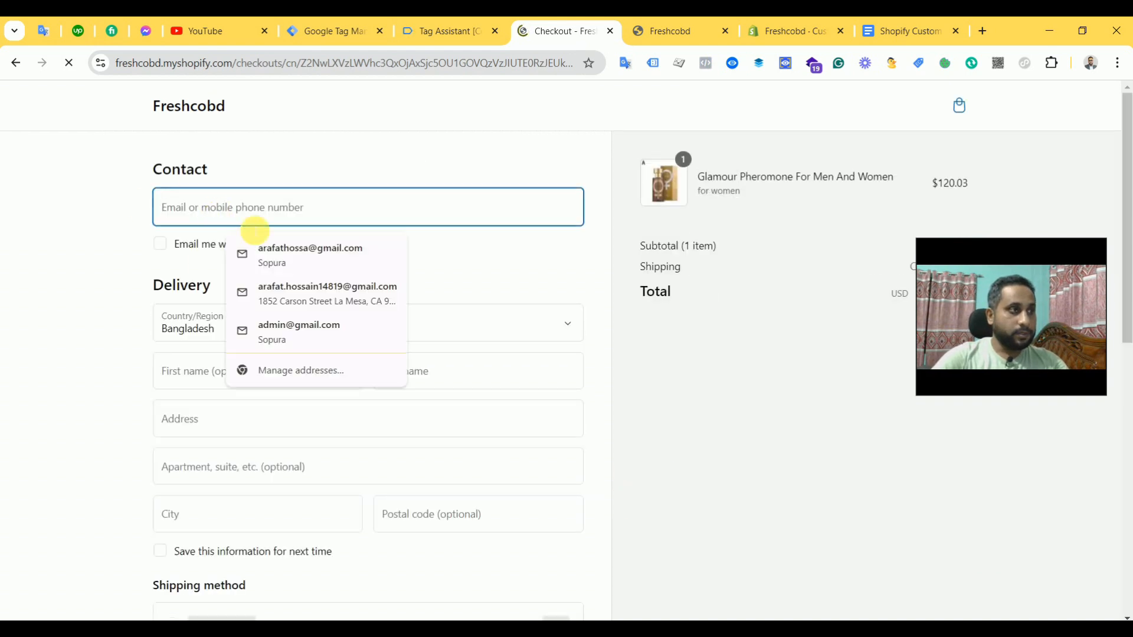
pyautogui.click(284, 251)
pyautogui.scroll(-6, 58, 358)
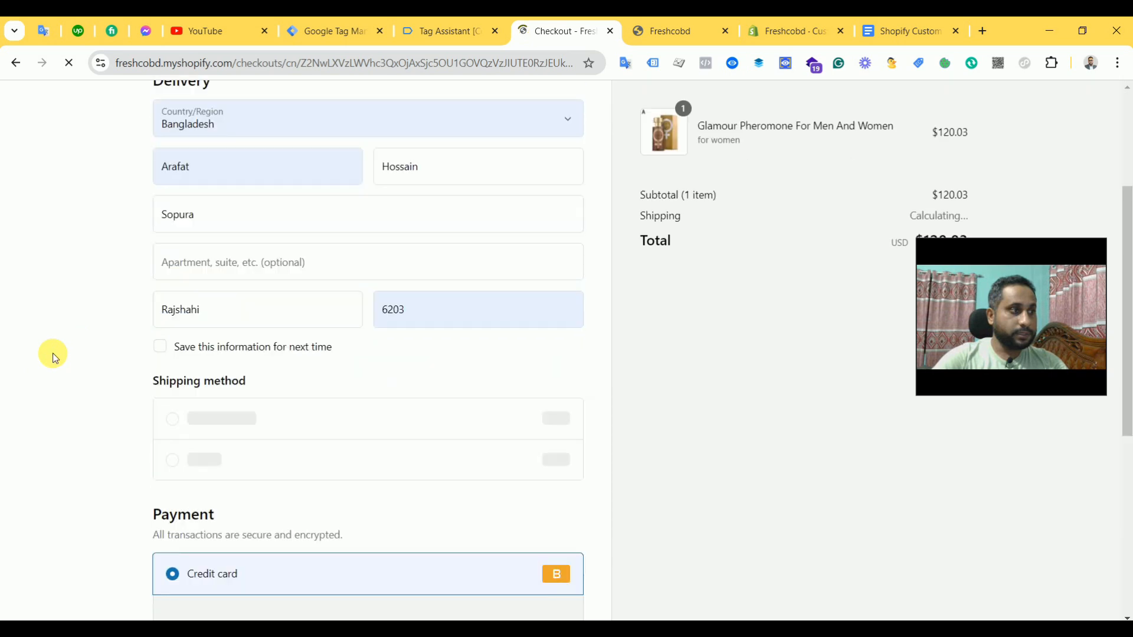
# Enter the card number, expiration date and security code for the credit card payment and submit the order.
pyautogui.scroll(-3, 53, 357)
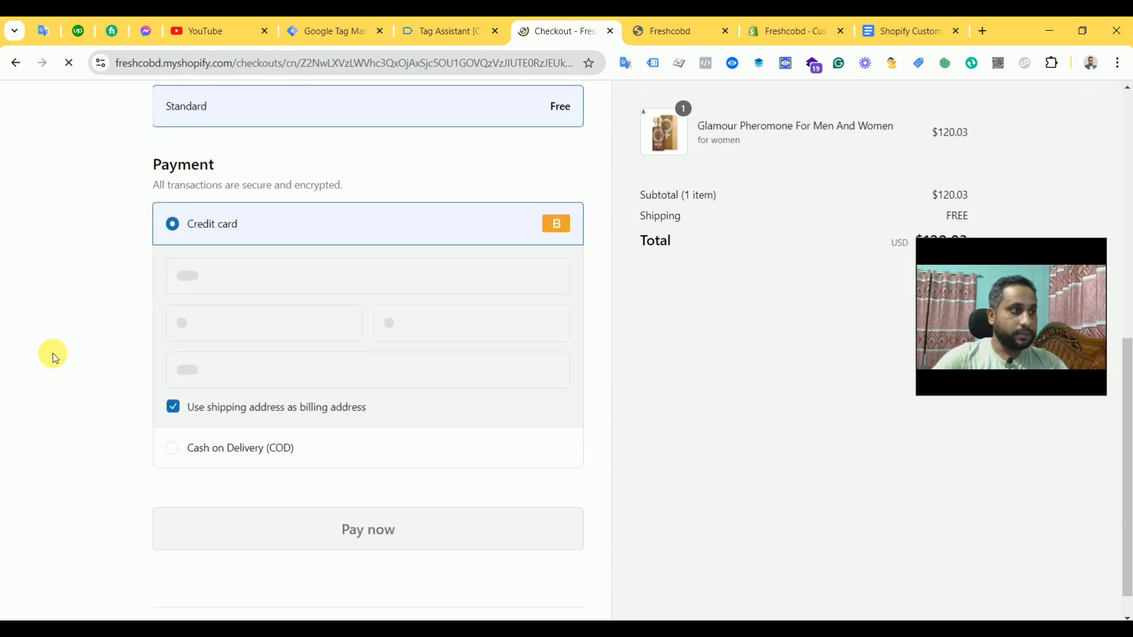
pyautogui.click(224, 282)
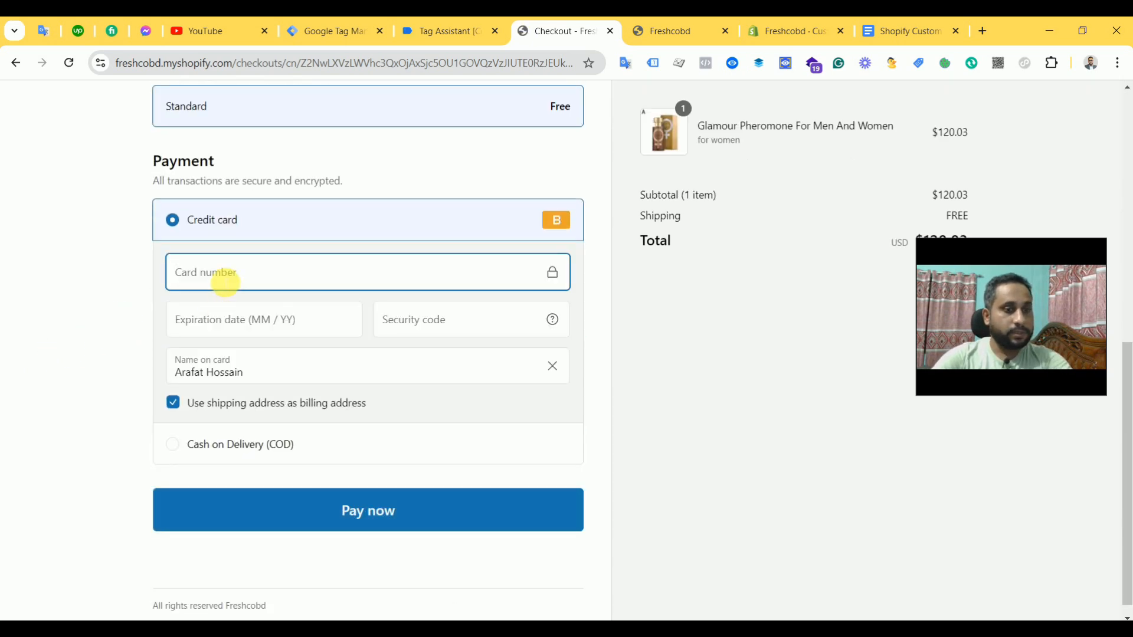
pyautogui.write('1')
pyautogui.click(226, 316)
pyautogui.write('10 / 25')
pyautogui.click(413, 336)
pyautogui.write('111')
pyautogui.click(367, 509)
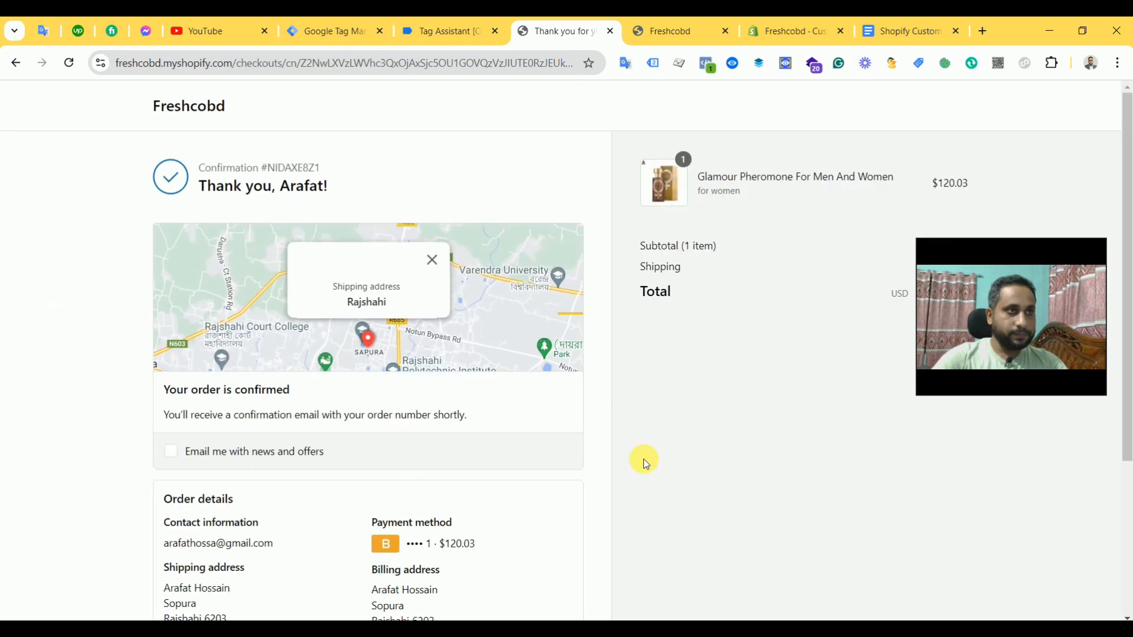
# Inspect the purchase, begin_checkout, checkout_contact_info_submitted, checkout_address_info_submitted, add_shipping_info and add_payment_info events in DataLayer Checker Plus.
pyautogui.click(787, 65)
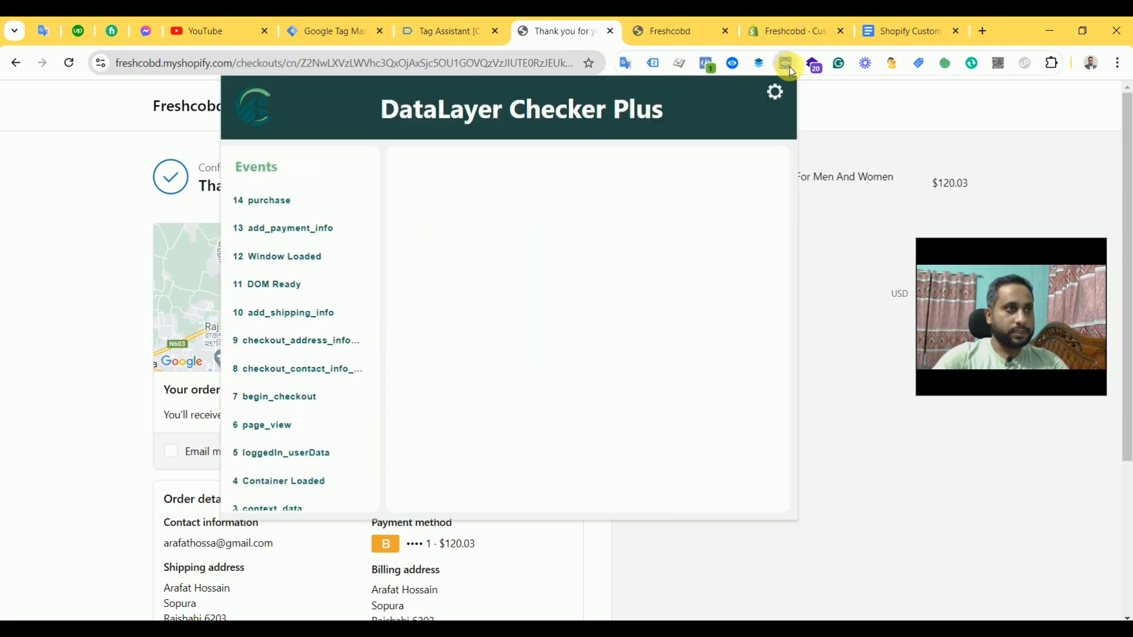
pyautogui.click(269, 204)
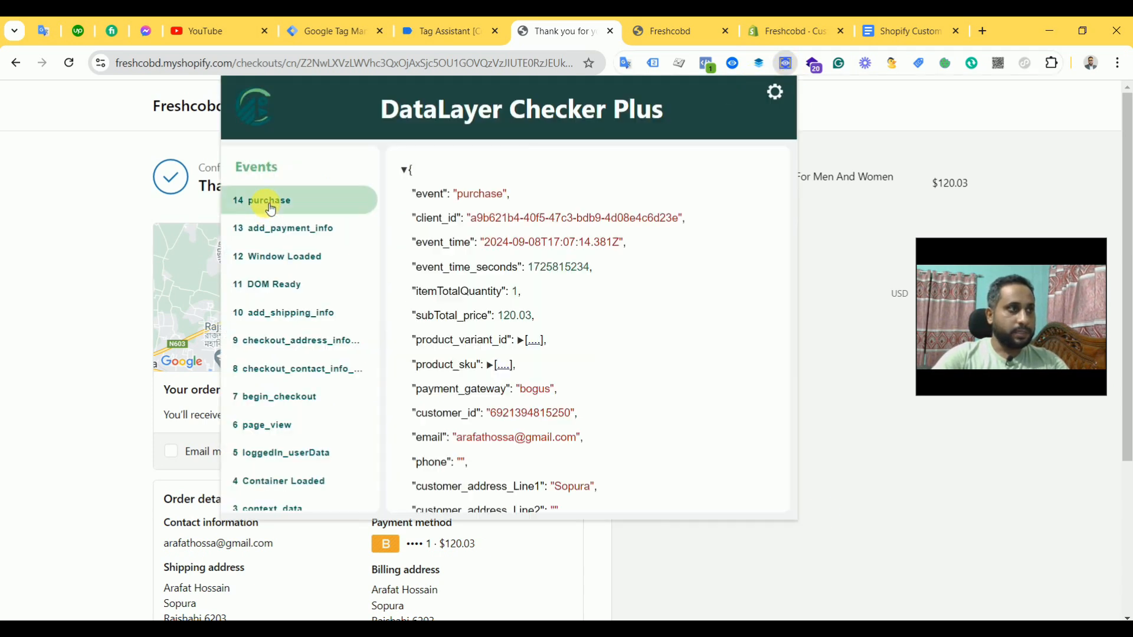
pyautogui.click(281, 402)
pyautogui.click(301, 374)
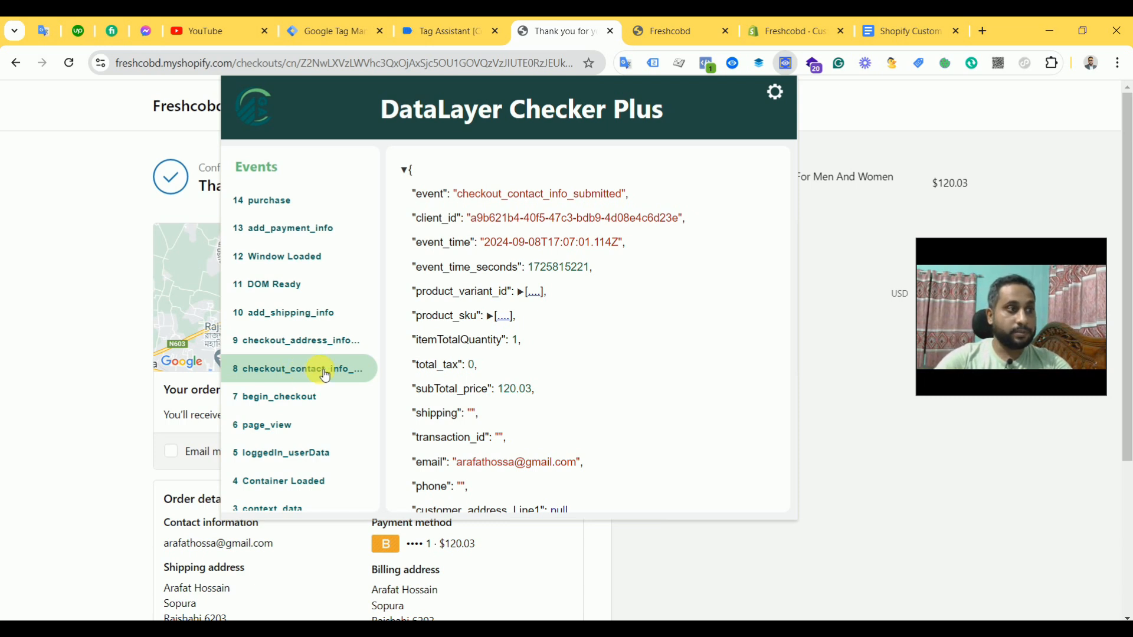
pyautogui.click(313, 342)
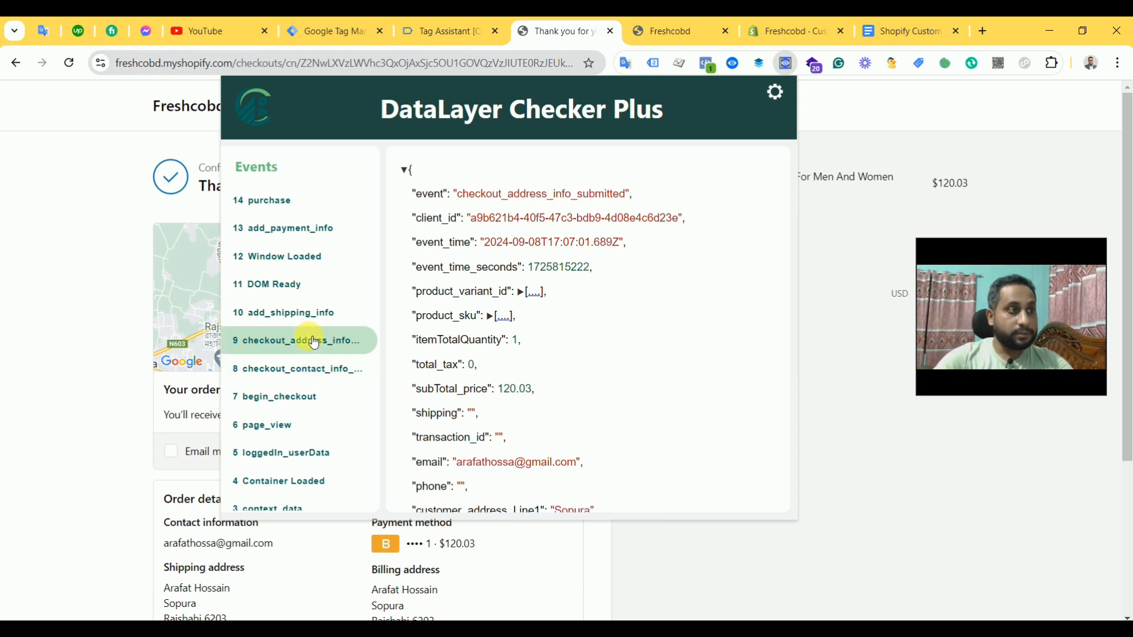
pyautogui.click(286, 312)
pyautogui.click(288, 231)
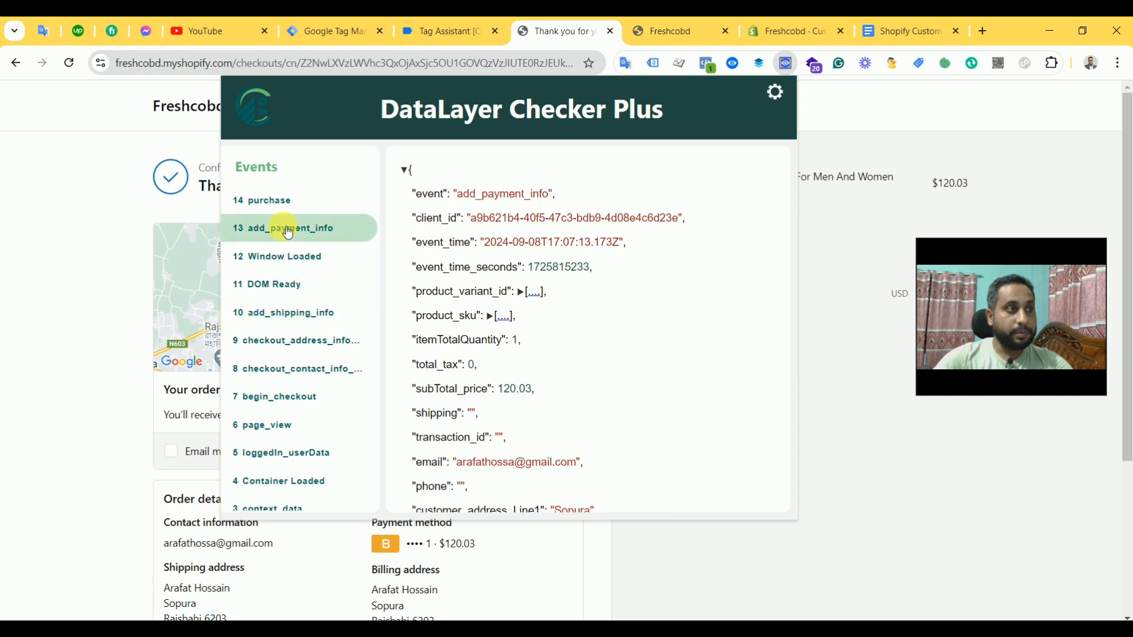
# Examine the purchase event's parameters, including the customer address and name fields.
pyautogui.click(272, 203)
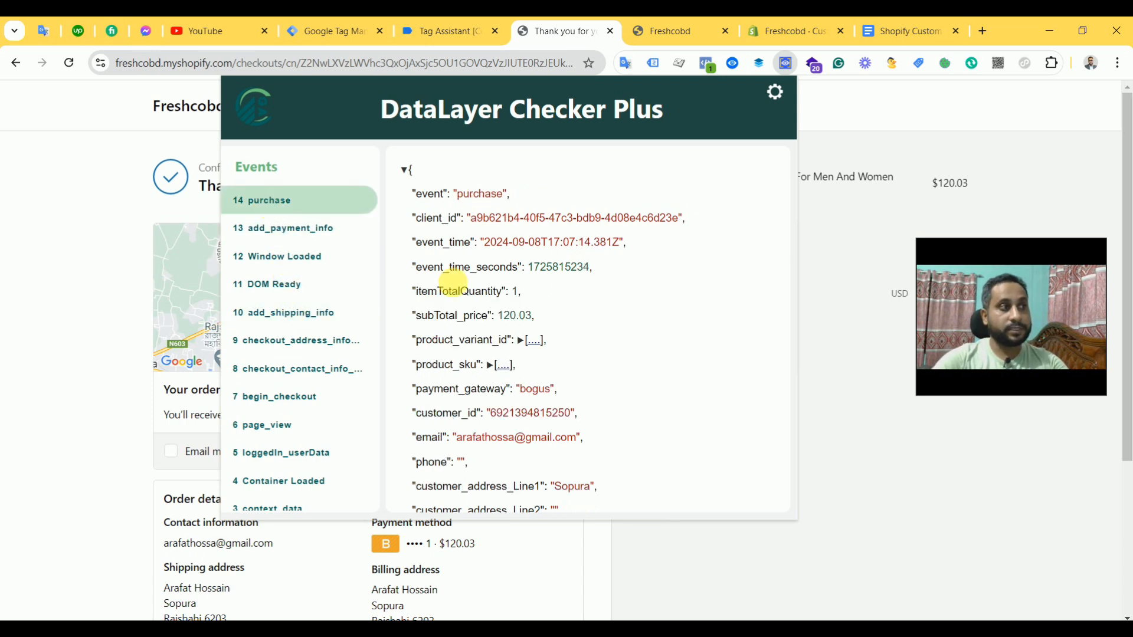
pyautogui.scroll(-4, 585, 369)
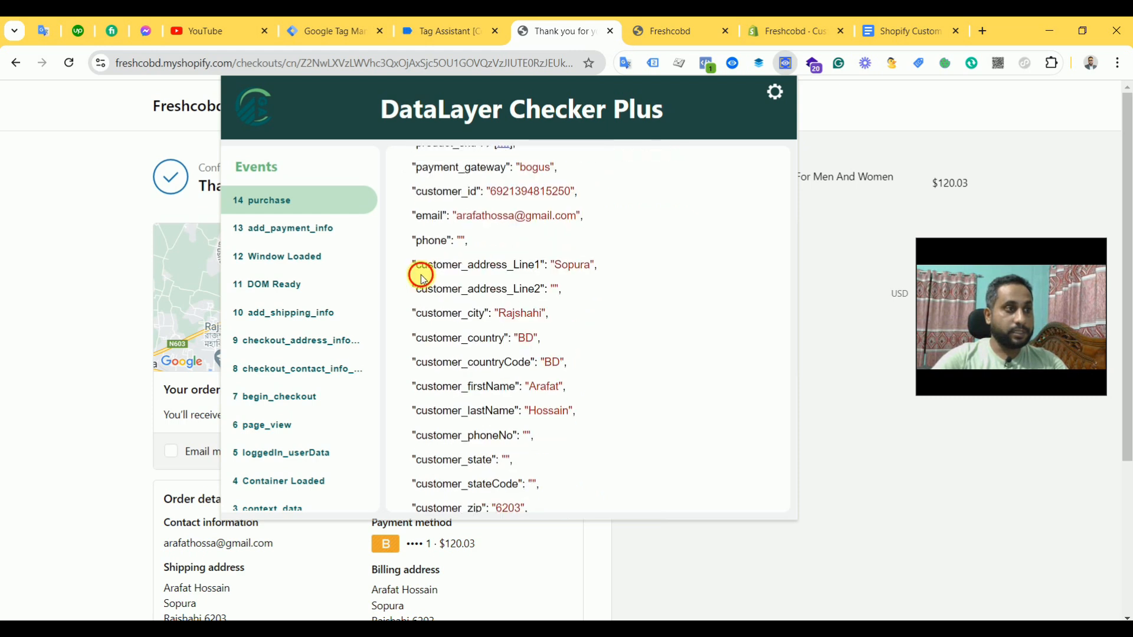
pyautogui.moveTo(407, 264); pyautogui.dragTo(535, 441)
pyautogui.scroll(-3, 586, 409)
pyautogui.click(565, 371)
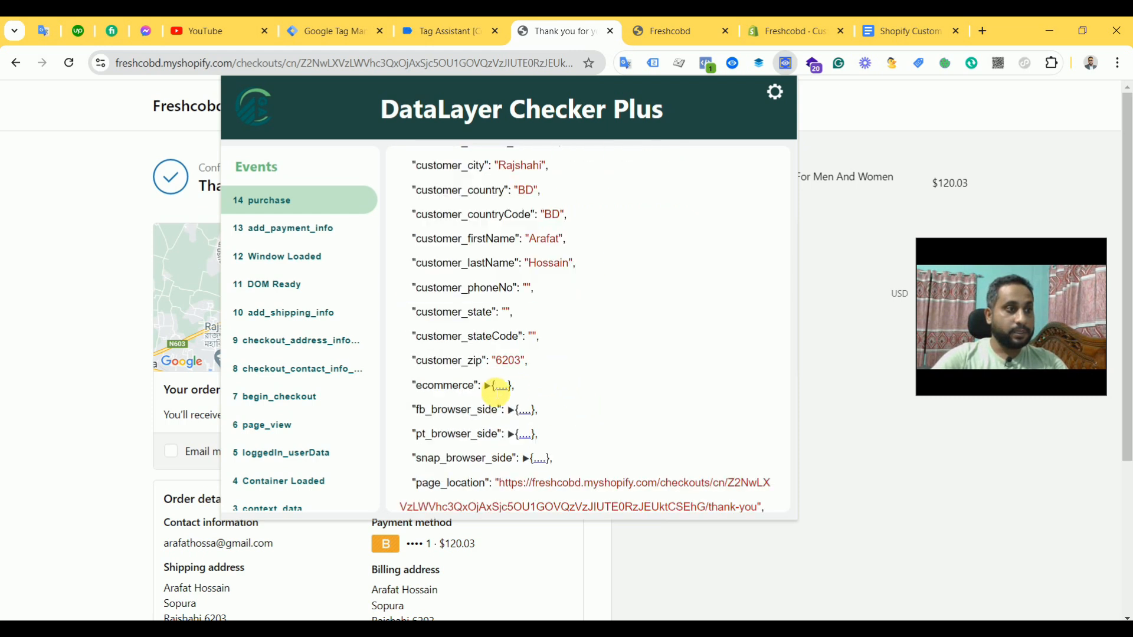
# Expand and collapse the purchase event's ecommerce, fb_browser_side, pt_browser_side and snap_browser_side objects to examine each one.
pyautogui.click(488, 385)
pyautogui.click(502, 387)
pyautogui.scroll(-3, 525, 390)
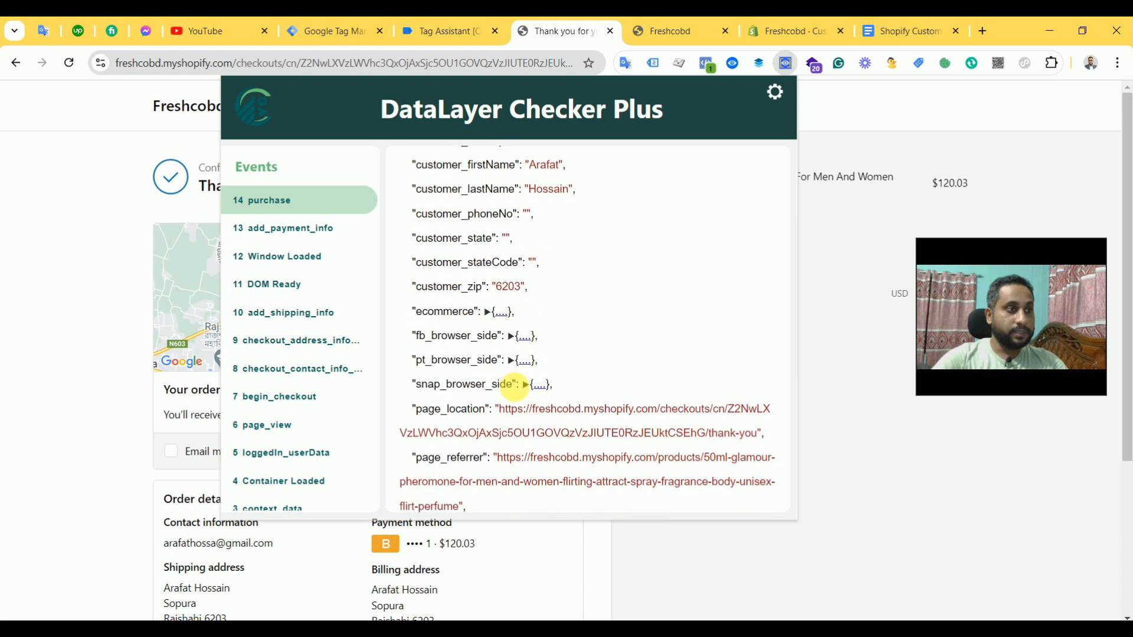
pyautogui.click(511, 334)
pyautogui.click(511, 334)
pyautogui.click(512, 360)
pyautogui.click(511, 360)
pyautogui.click(527, 385)
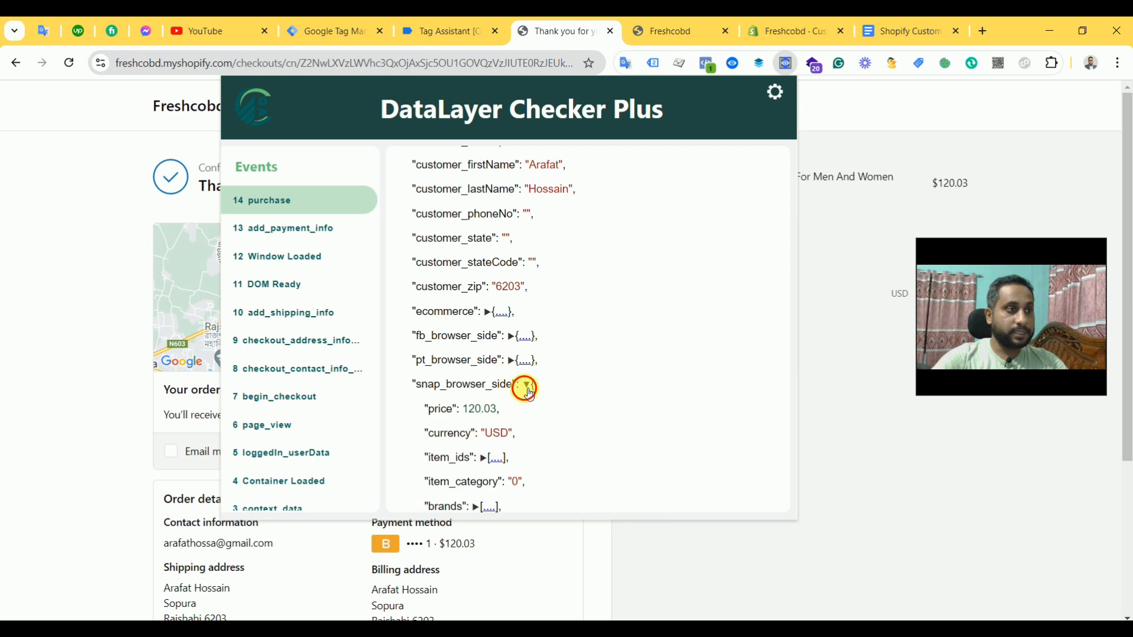
pyautogui.click(527, 385)
# Review the purchase event's page, language, screen and user agent parameters, and close the data layer checker.
pyautogui.scroll(-4, 598, 397)
pyautogui.scroll(-2, 598, 396)
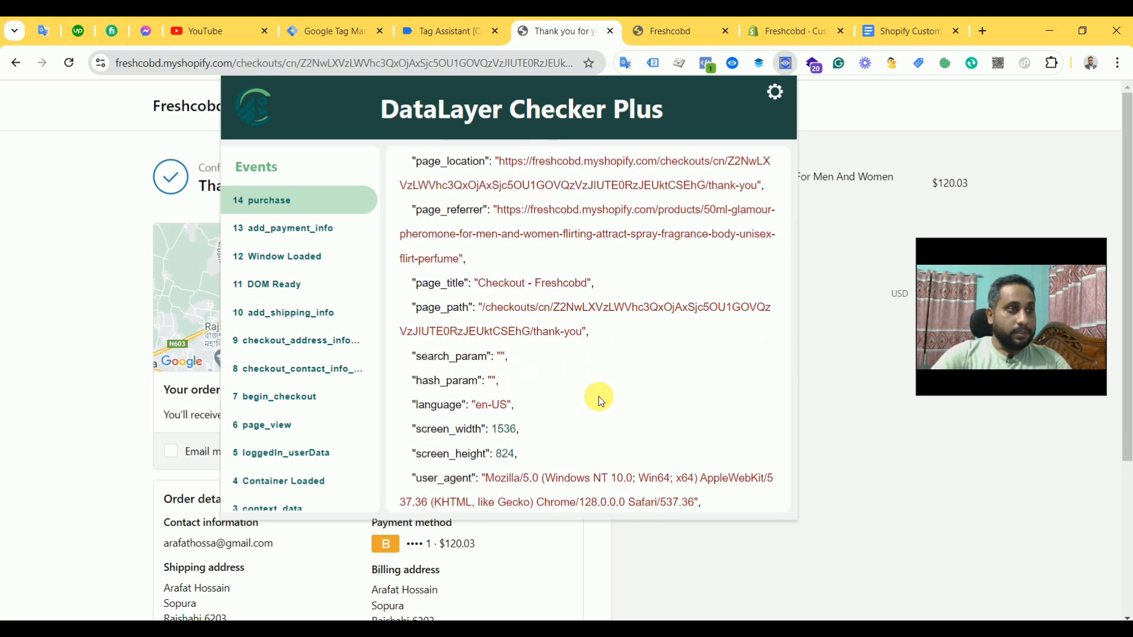
pyautogui.scroll(6, 598, 395)
pyautogui.click(52, 211)
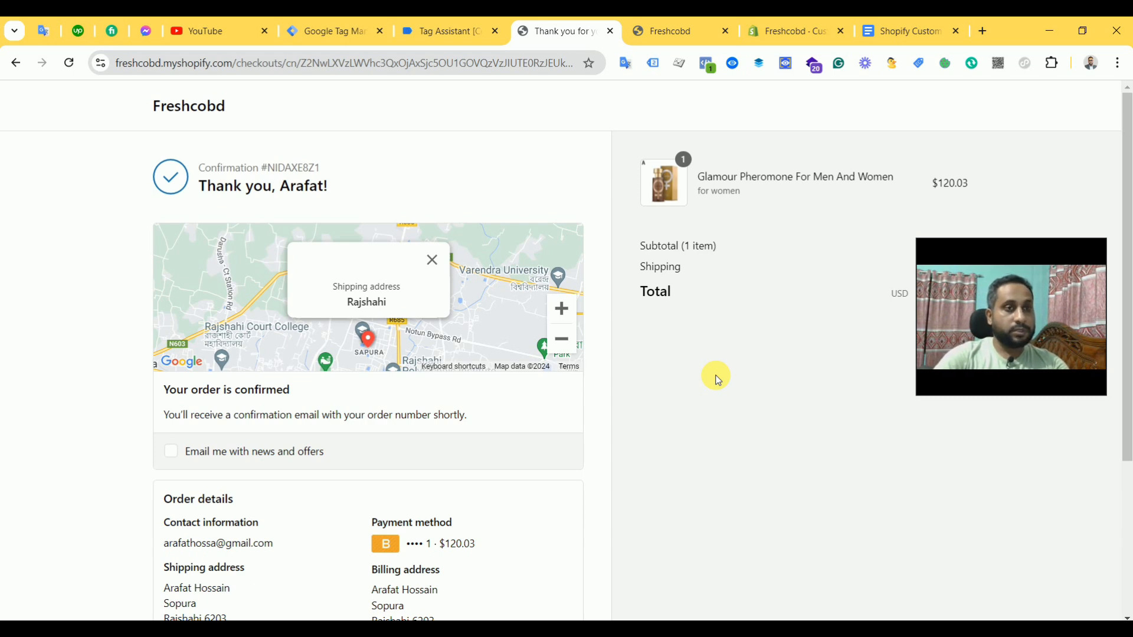
pyautogui.click(902, 31)
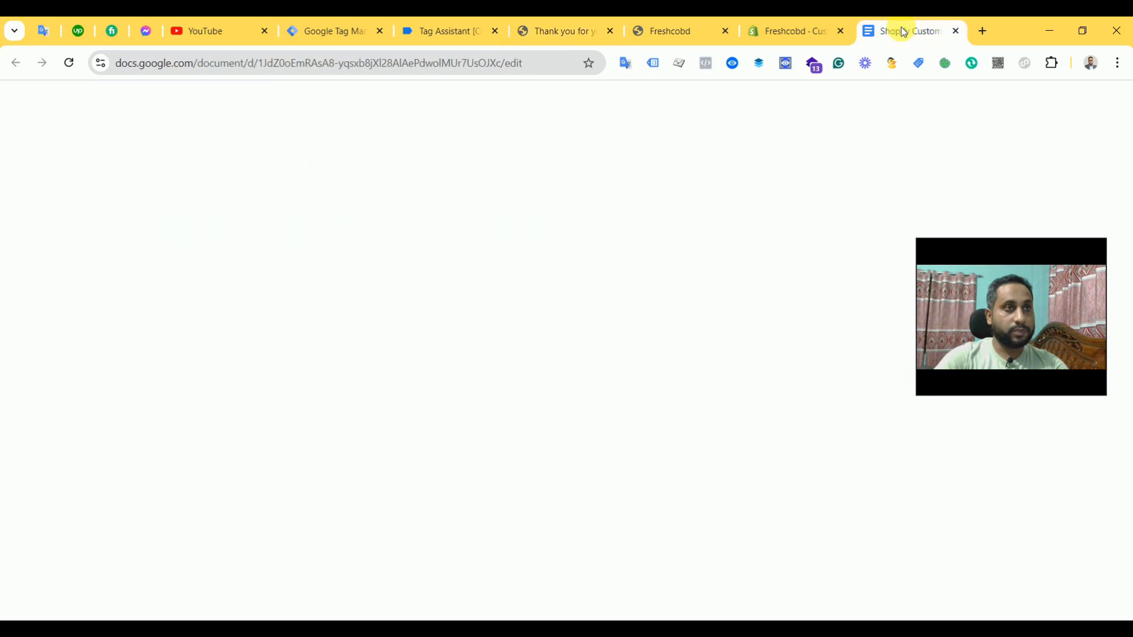
pyautogui.click(552, 31)
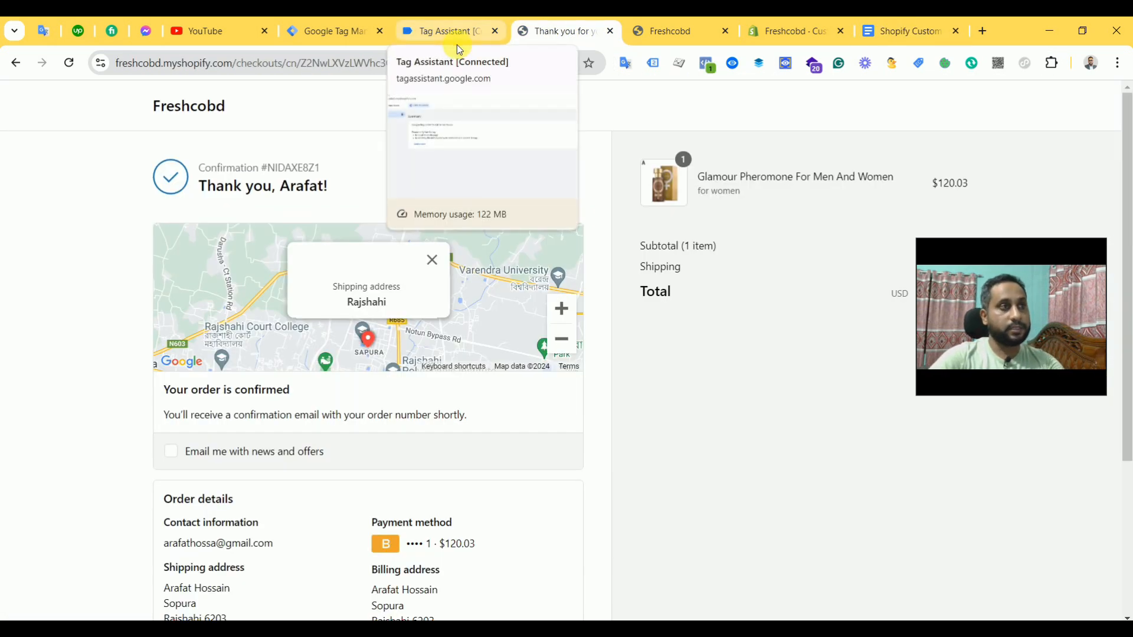